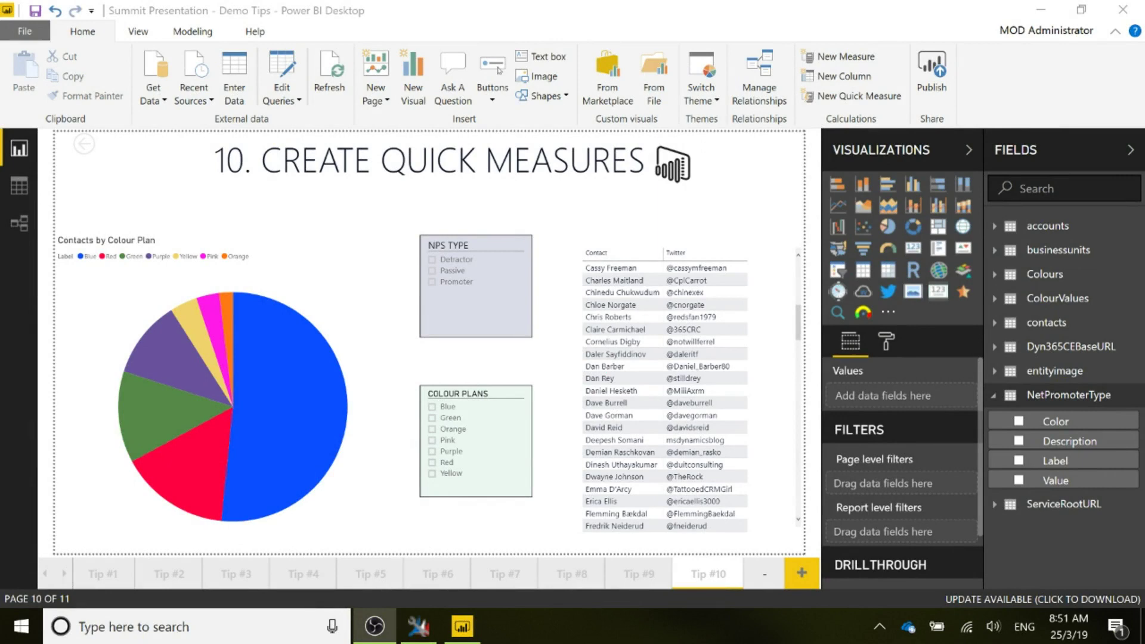
Step: Test the slicers with NPS types Promoter and Passive and colour plans Green, Pink, Purple and Yellow, and clear both selections
left_click(433, 282)
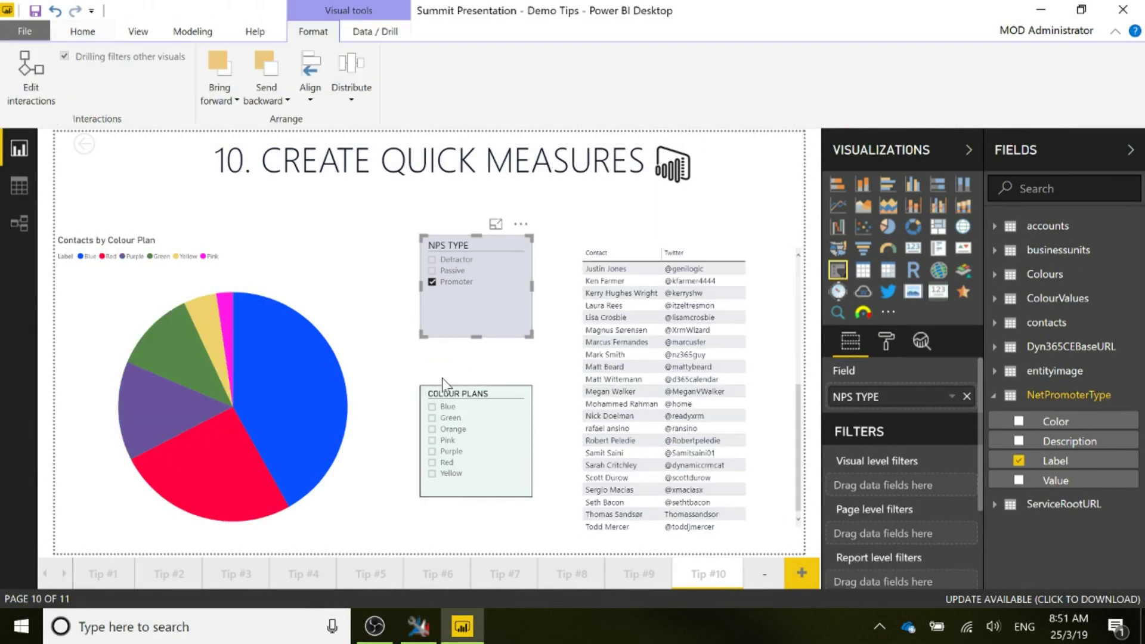
left_click(432, 418)
left_click(432, 440, "ctrl")
left_click(432, 451, "ctrl")
left_click(432, 474, "ctrl")
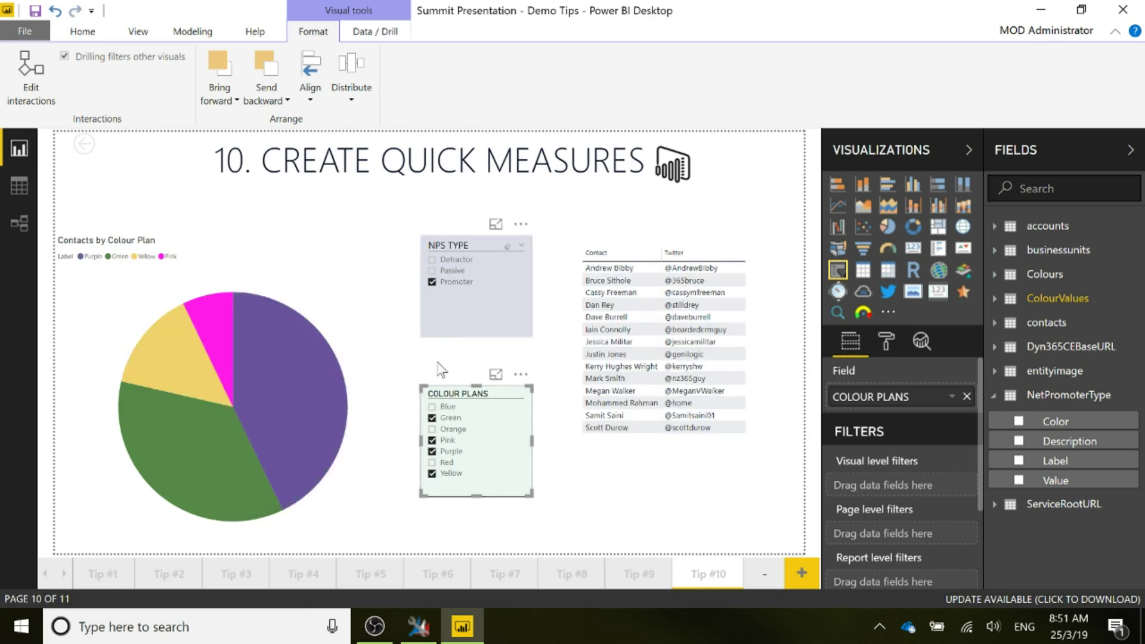
left_click(433, 271, "ctrl")
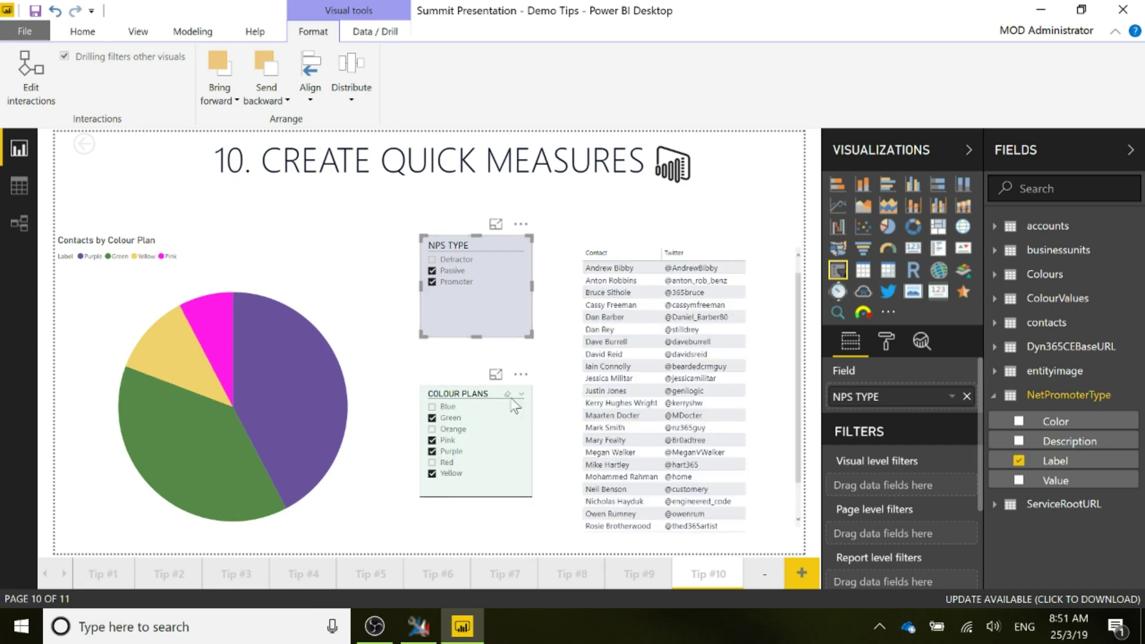
left_click(507, 394)
left_click(507, 247)
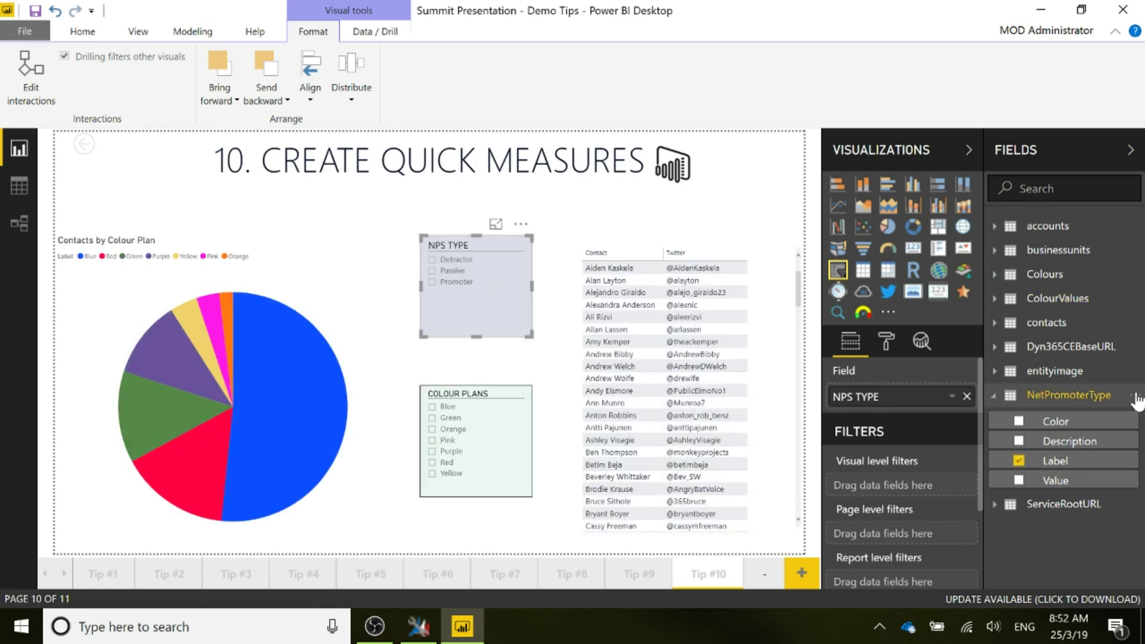
Step: Create a quick measure in the NetPromoterType table that gives a concatenated list of values from its Label field
left_click(1137, 397)
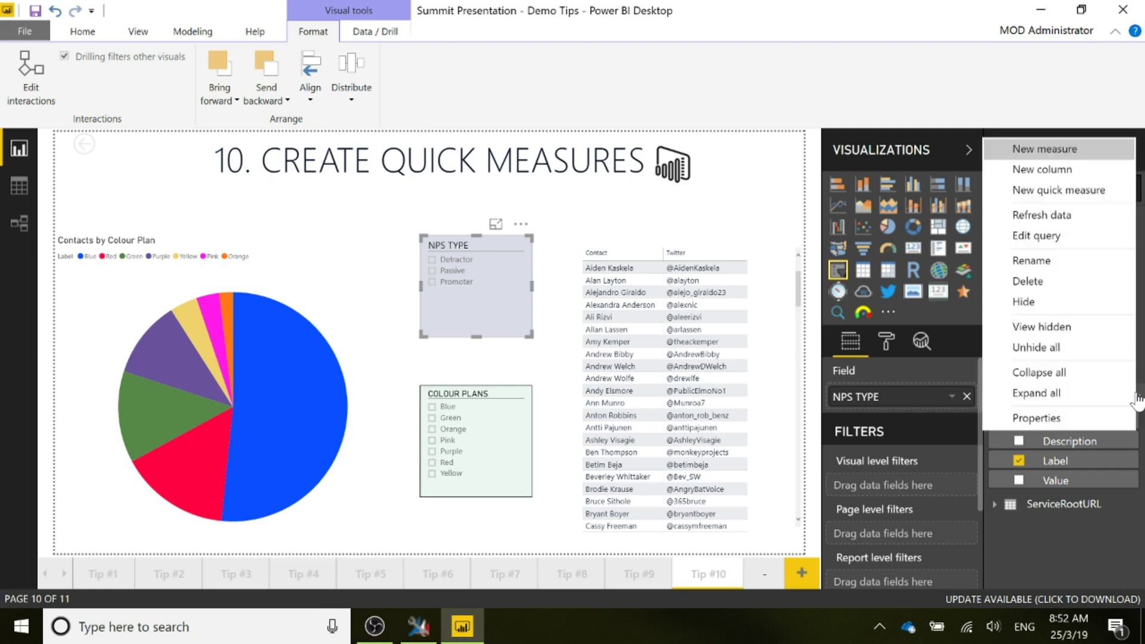
left_click(1081, 191)
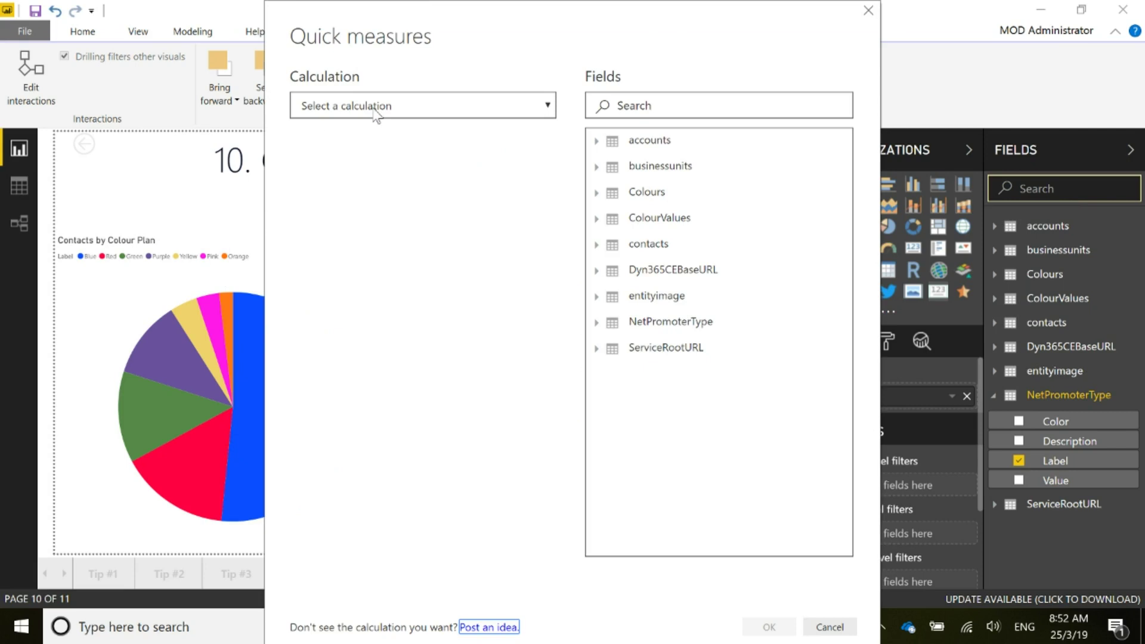
left_click(375, 112)
scroll(406, 370, "down", 5)
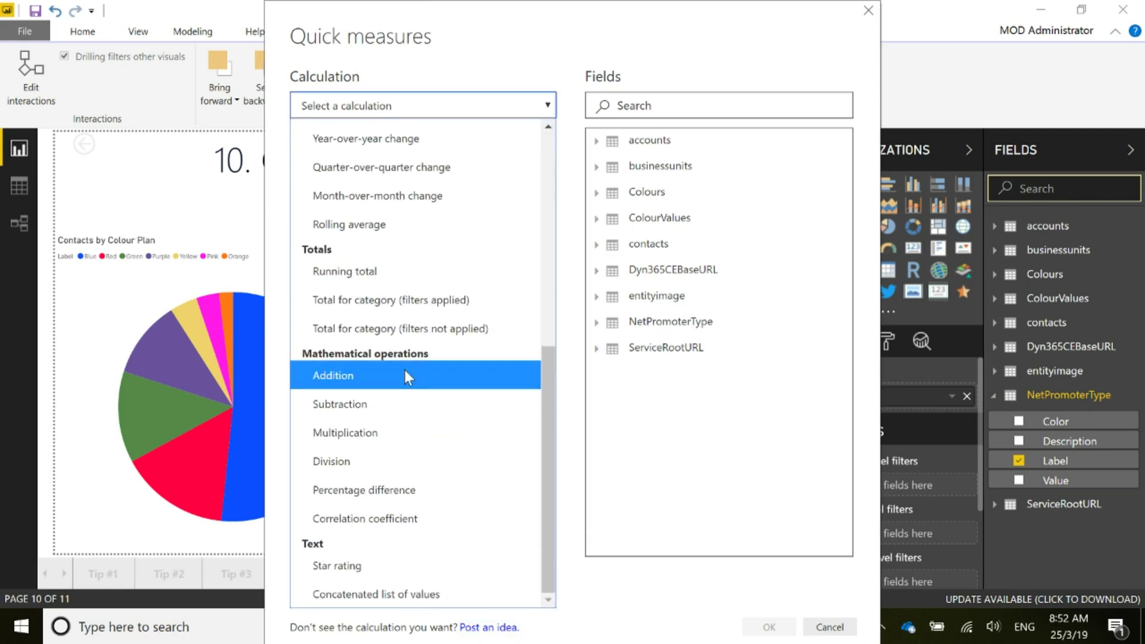
left_click(450, 596)
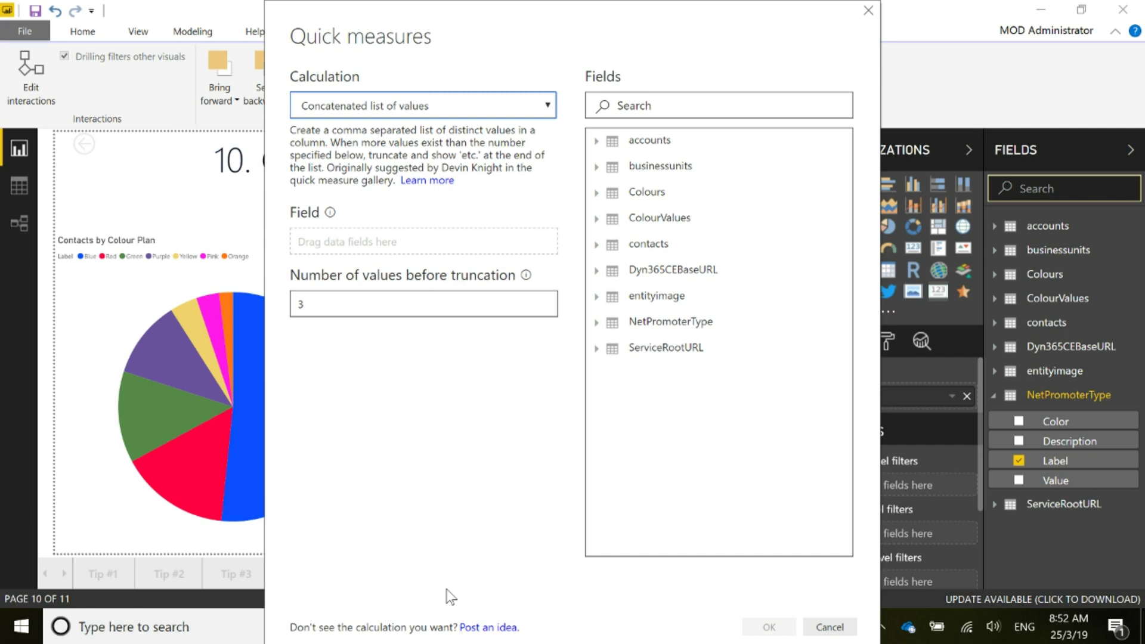
left_click(596, 325)
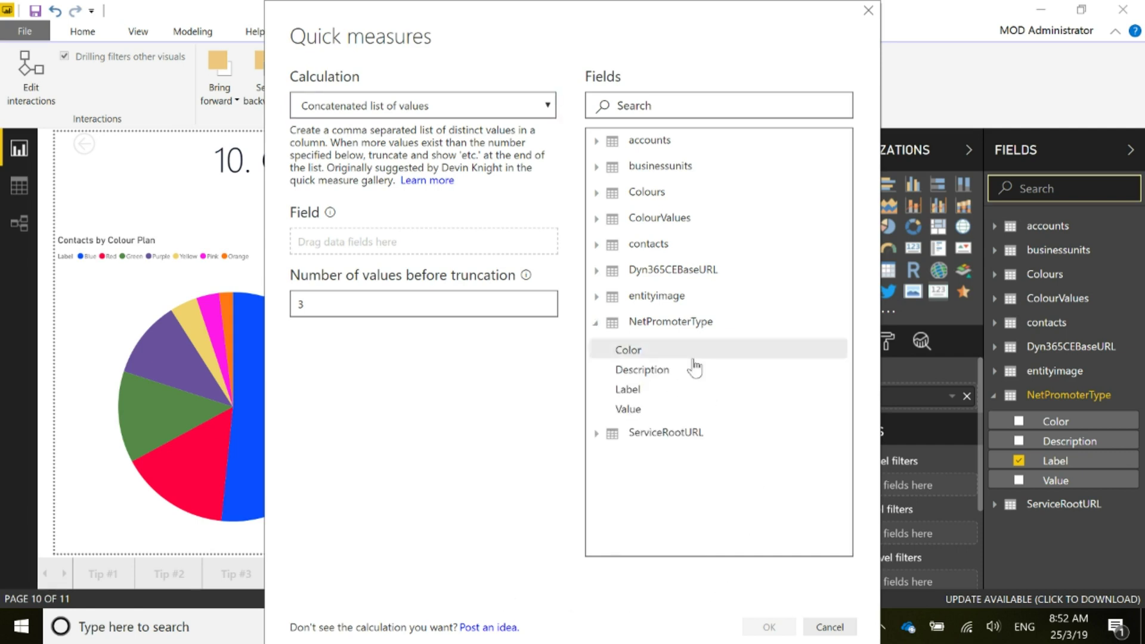
left_click_drag(626, 392, 392, 238)
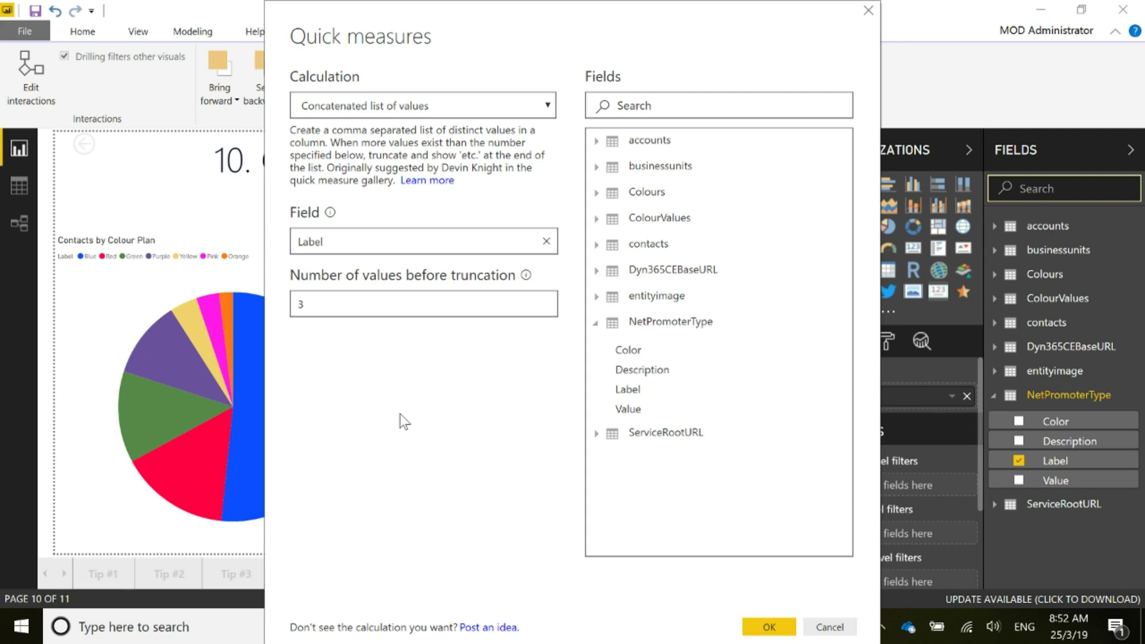
left_click(768, 626)
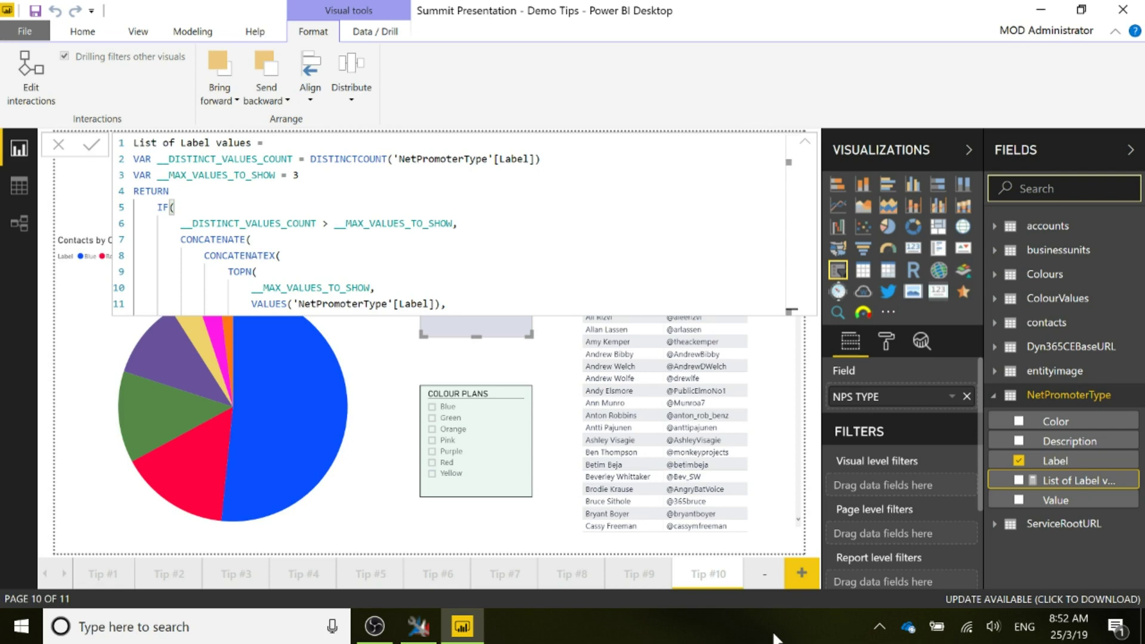
Step: Extend the measure's RETURN line with the opening condition IF(ISFILTERED(NetPromoterType[Label]), ahead of the existing IF expression
left_click(170, 191)
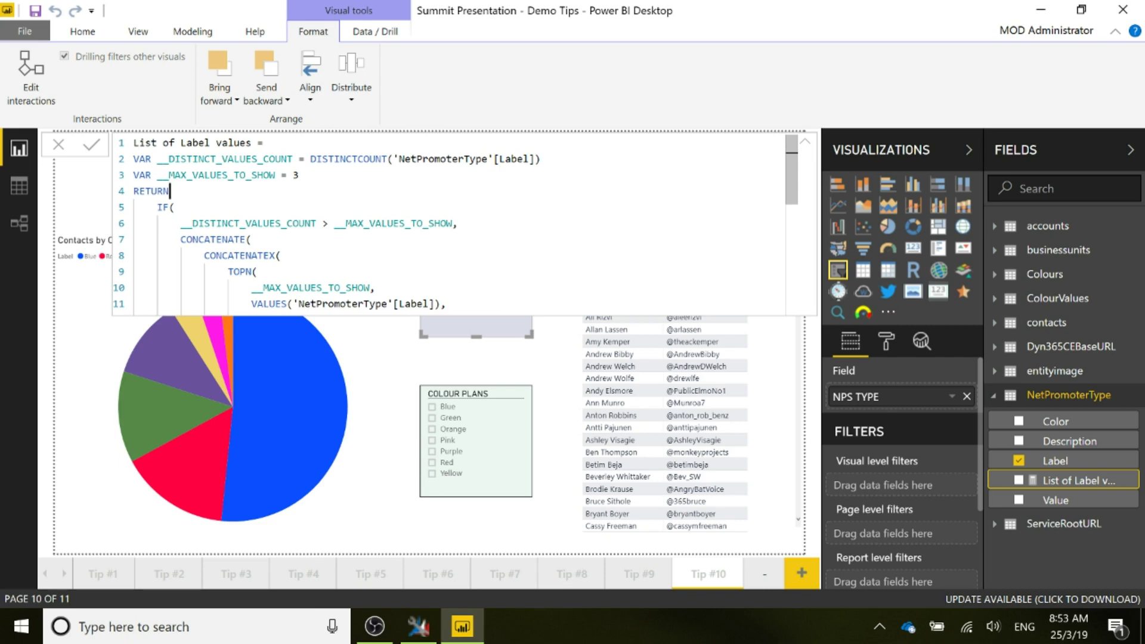
type("IF(IsF")
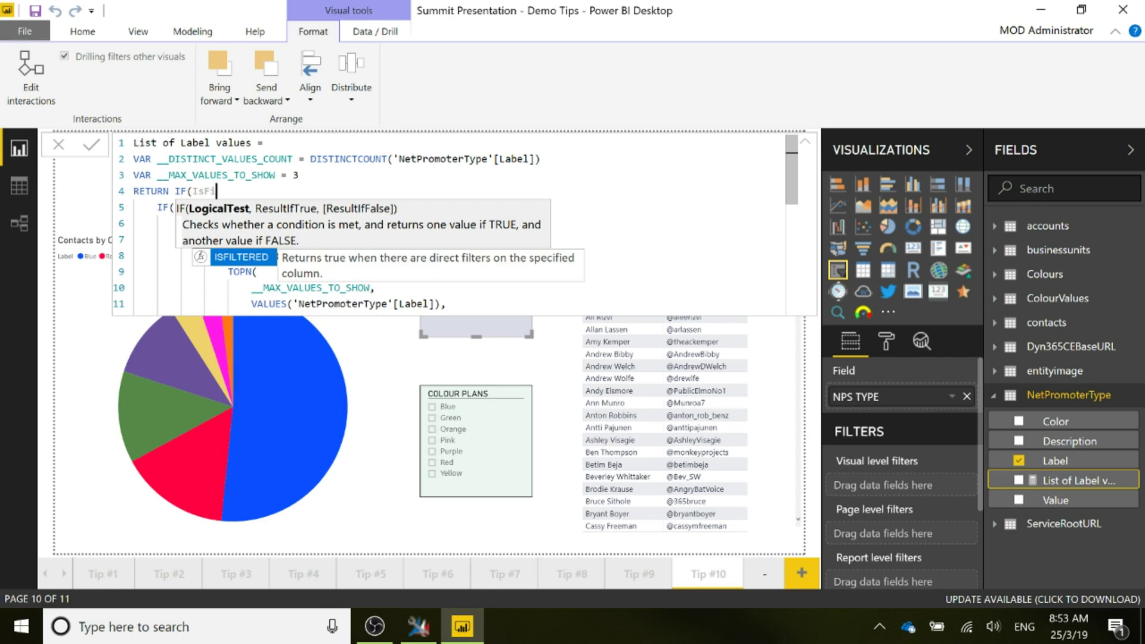
type("i")
key("Tab")
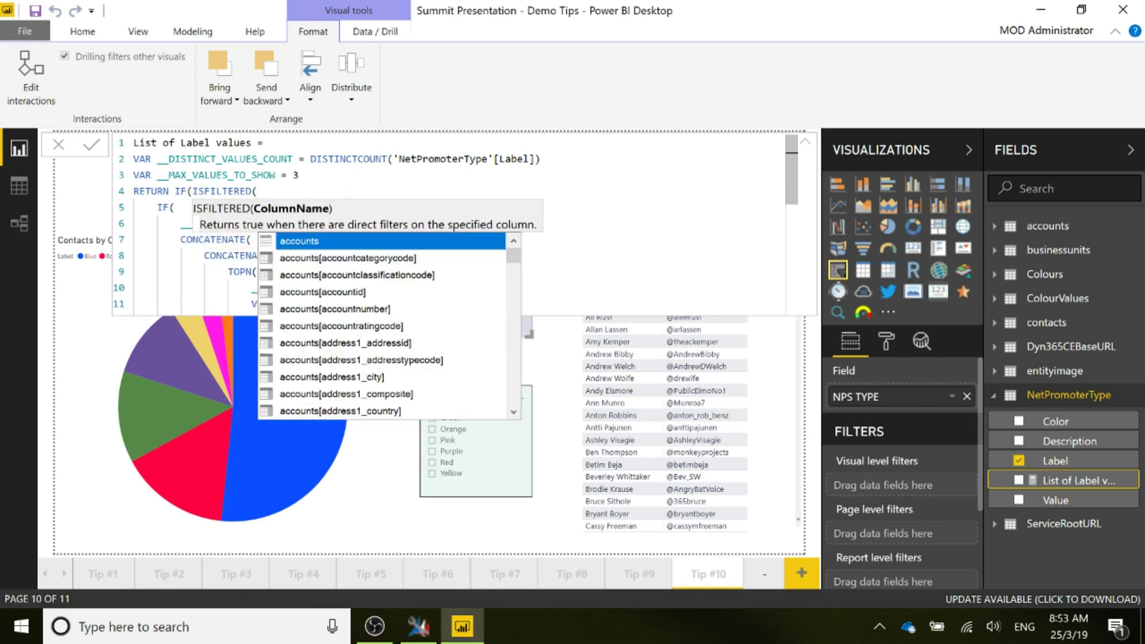
type("netpr")
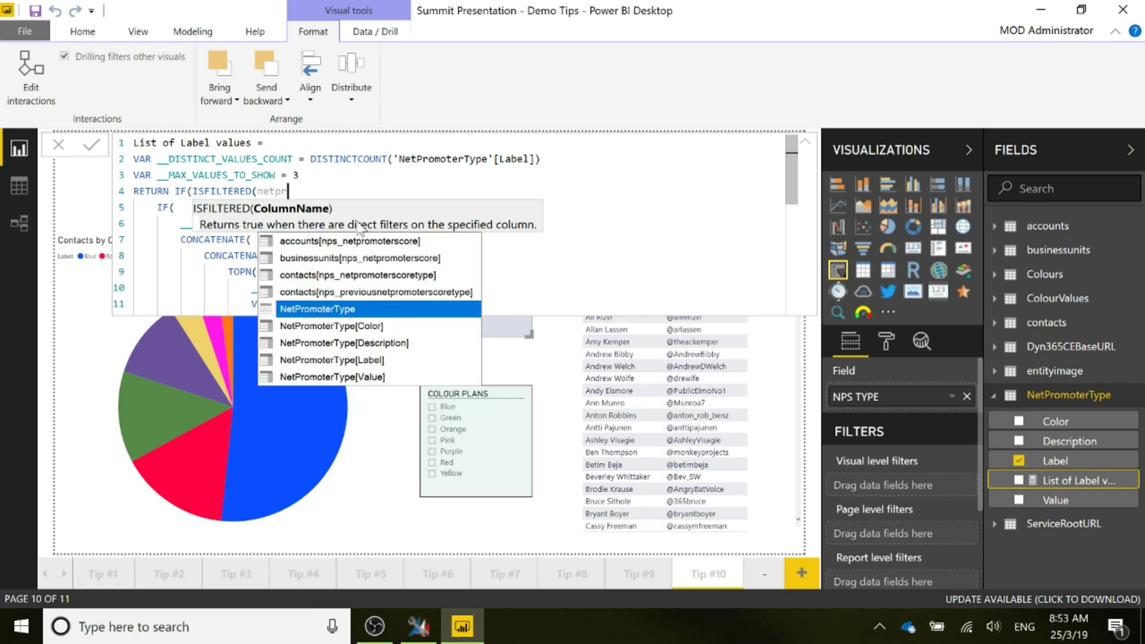
left_click(371, 360)
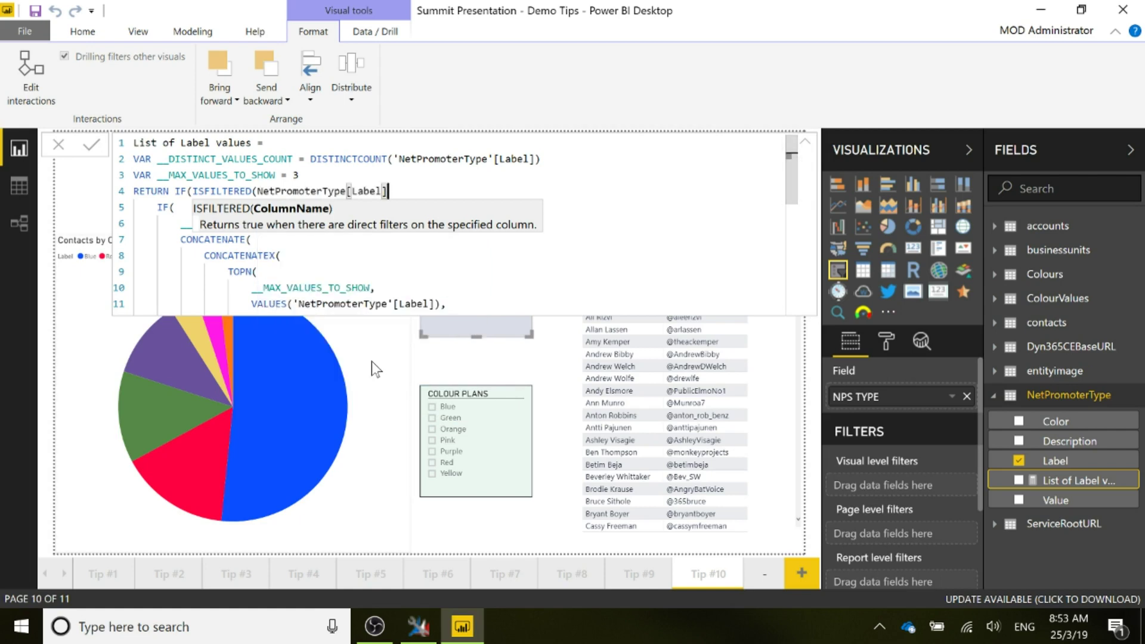
type("),")
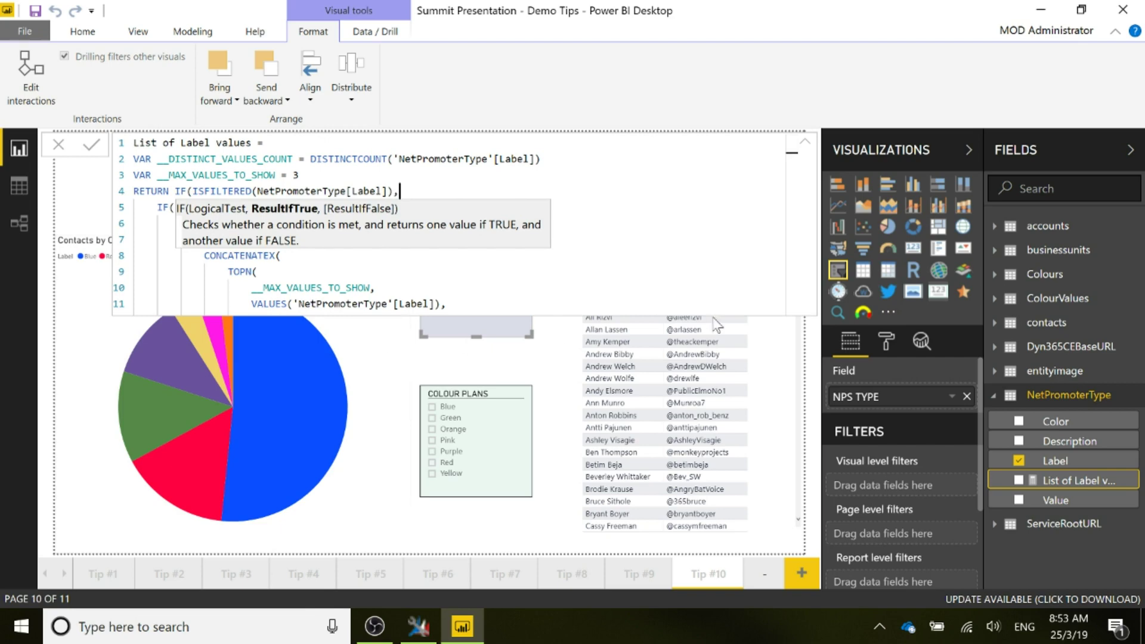
Step: Add "All NPS Types Selected" as the false result at the formula's end, close the outer IF and commit the measure
scroll(763, 303, "down", 6)
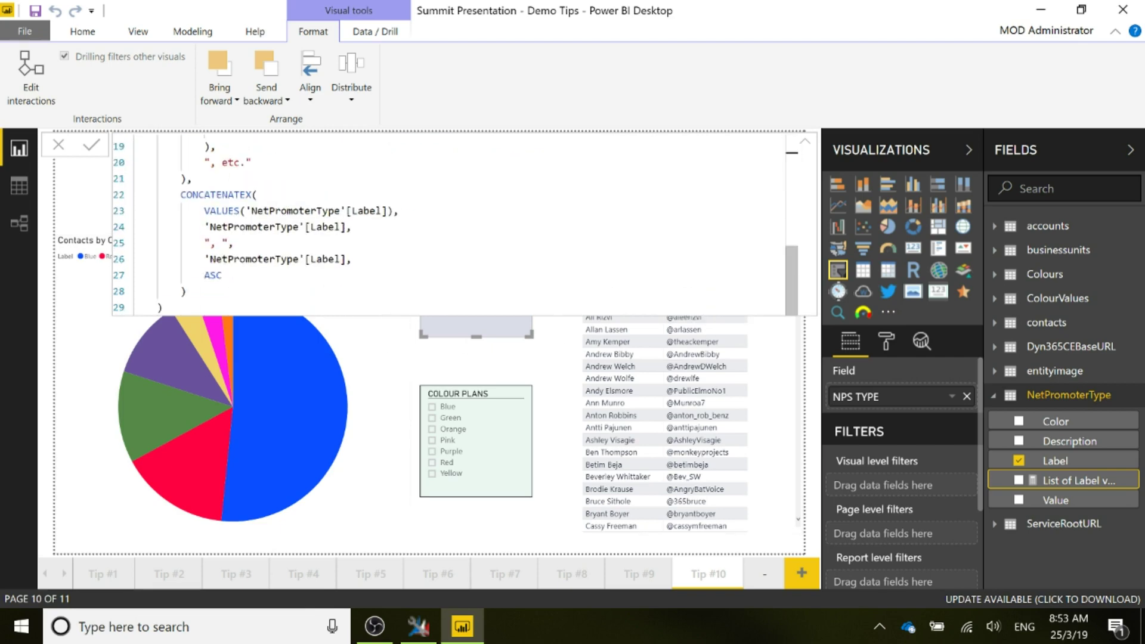
left_click(162, 307)
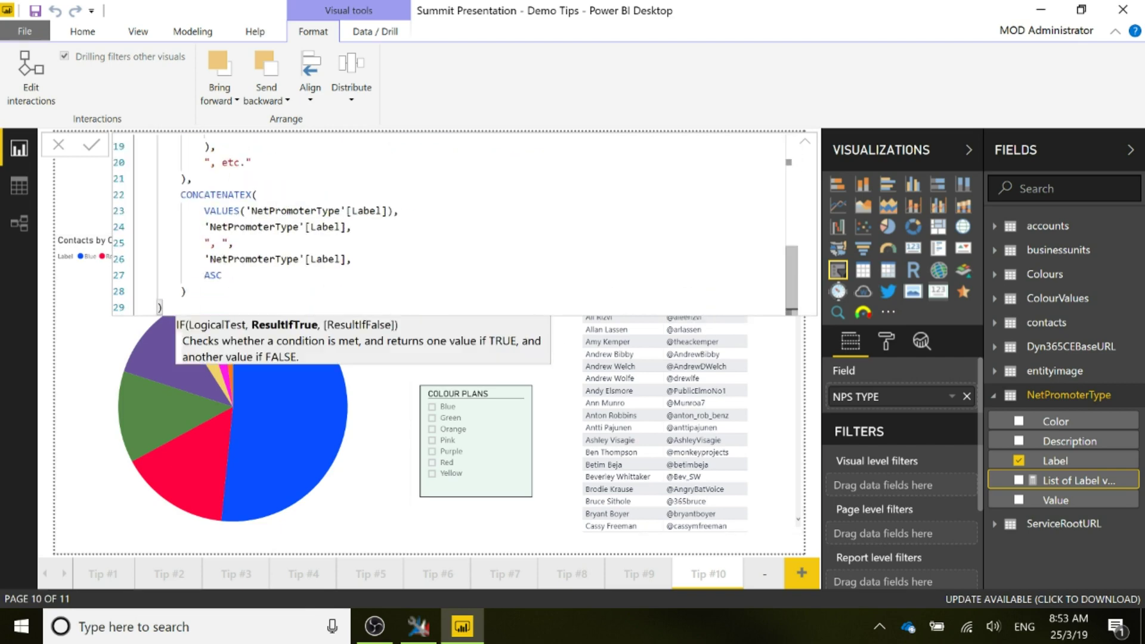
type(", \"All NP")
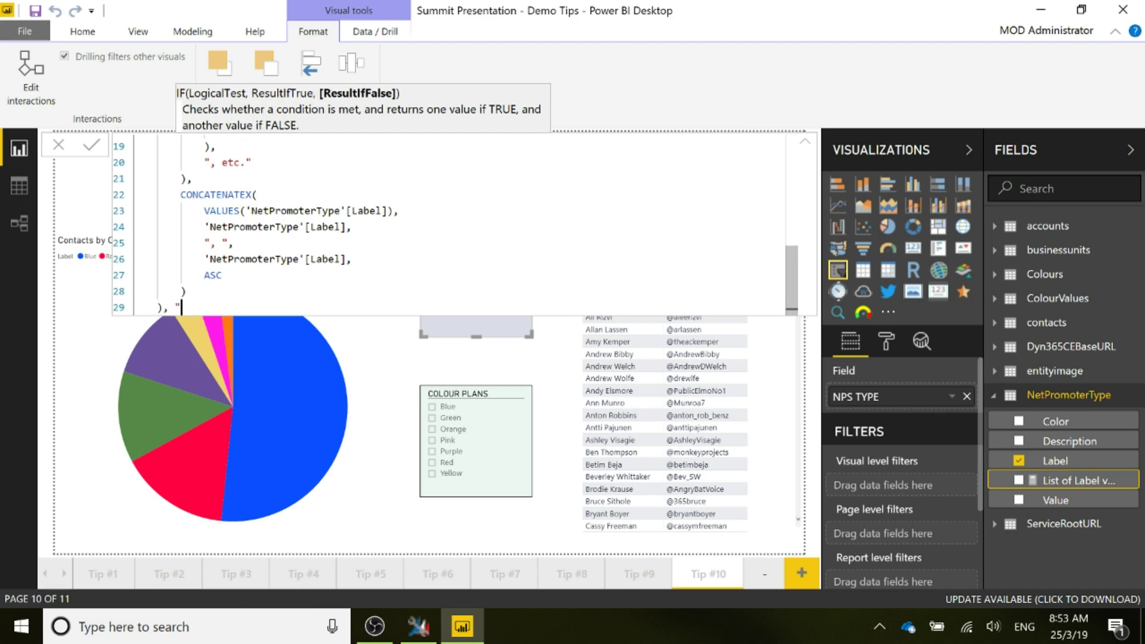
key("BackSpace")
key("BackSpace")
key("BackSpace")
key("BackSpace")
key("BackSpace")
type("ll NPS Types Selected")
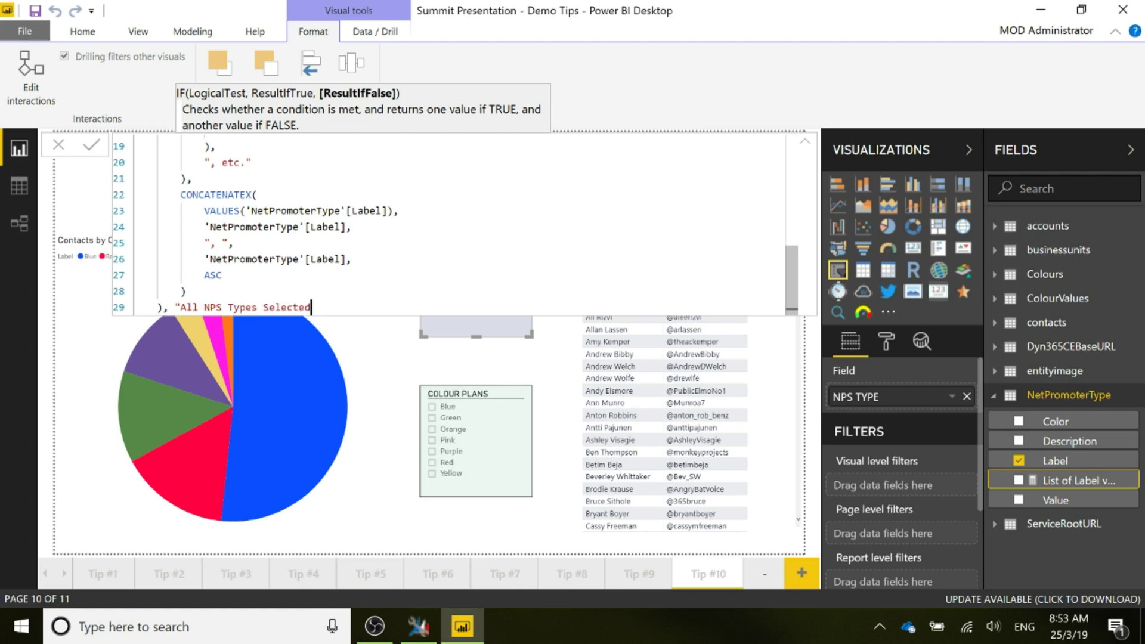
type("\")")
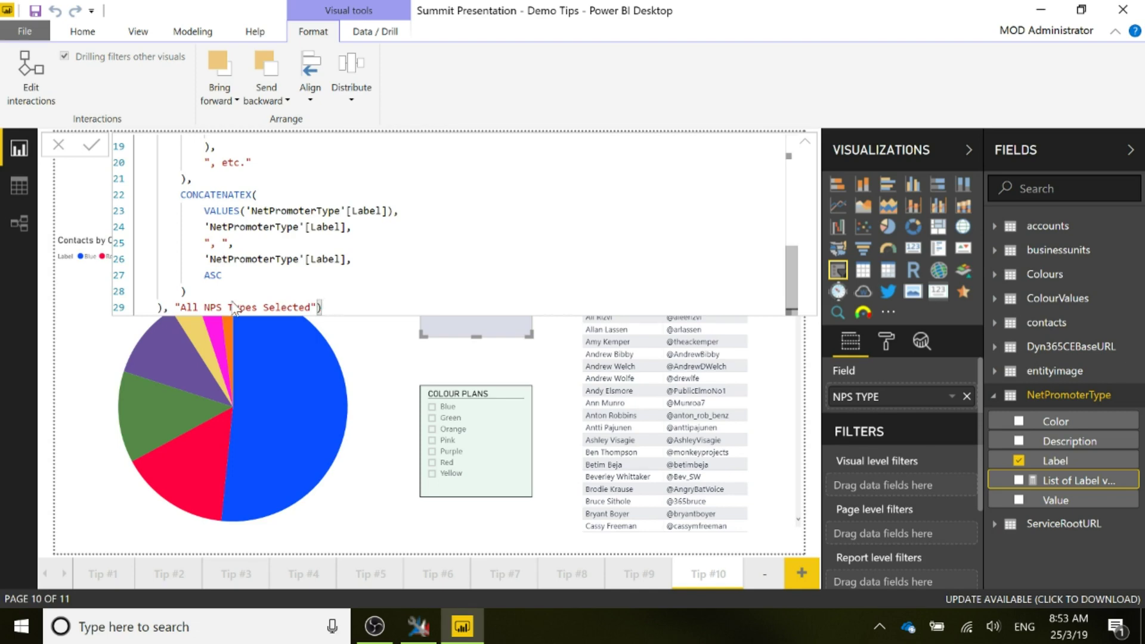
key("Return")
left_click(531, 371)
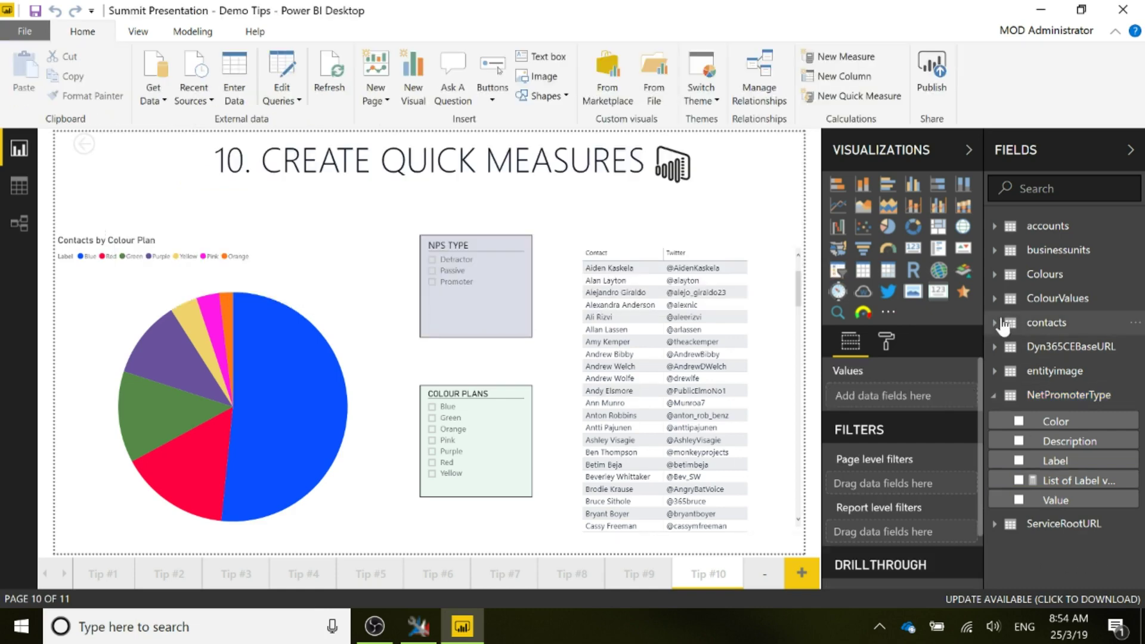
Step: Start a new quick measure on the ColourValues table with the Concatenated list of values calculation
left_click(994, 298)
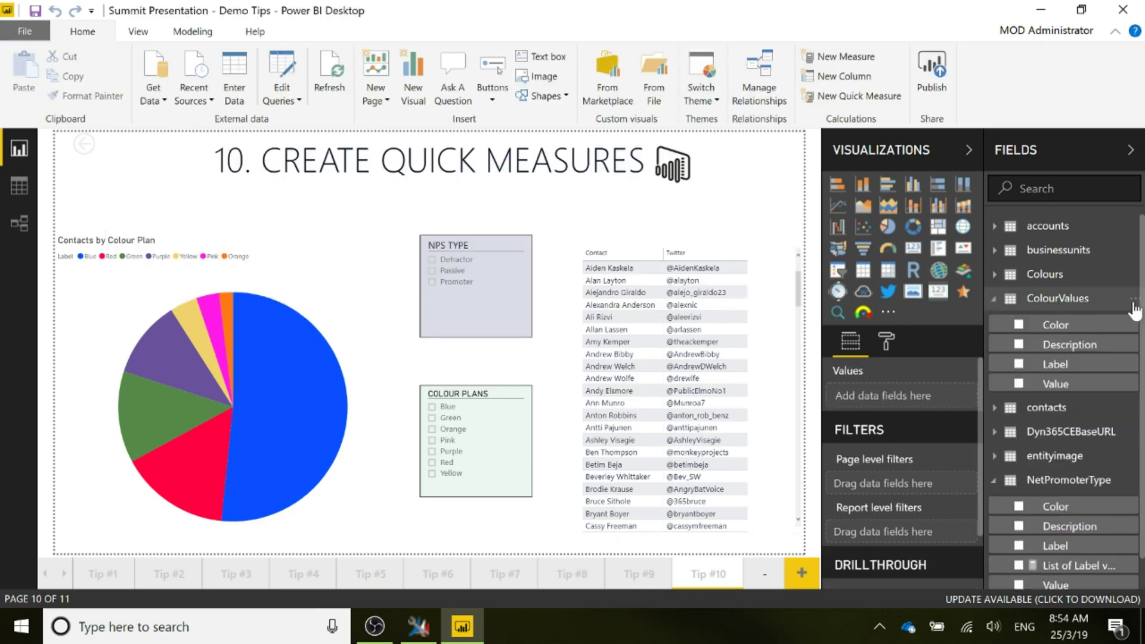
left_click(1133, 300)
left_click(1065, 192)
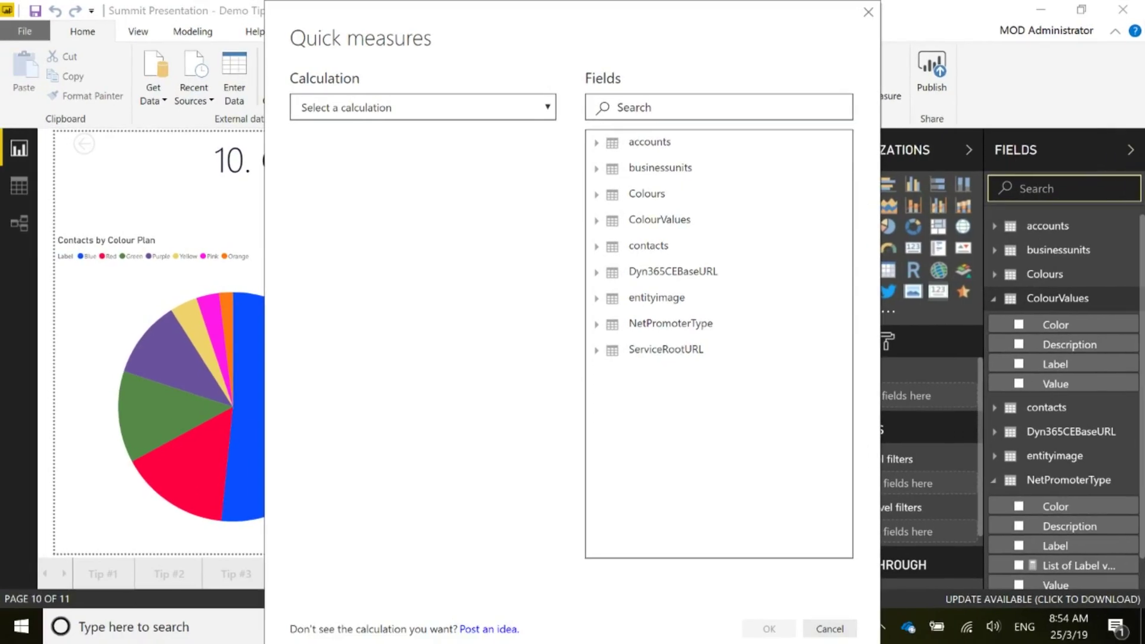
left_click(506, 109)
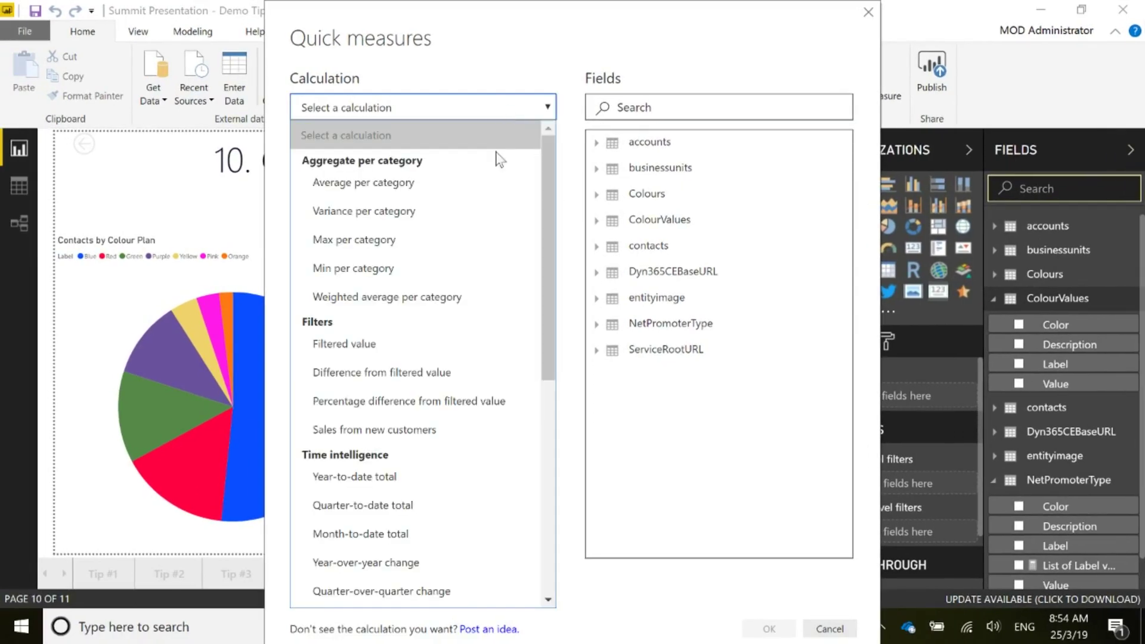
scroll(456, 415, "down", 5)
left_click(416, 590)
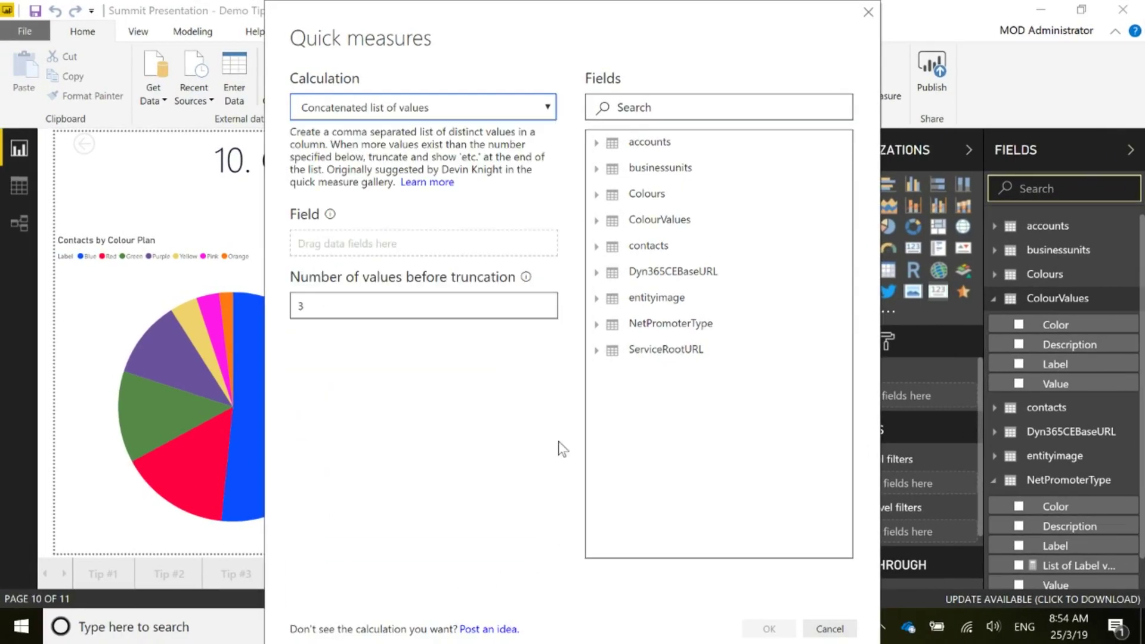
Step: Set the number of values before truncation to 4, use the ColourValues Label field and create the measure
left_click(302, 305)
key("BackSpace")
type("4")
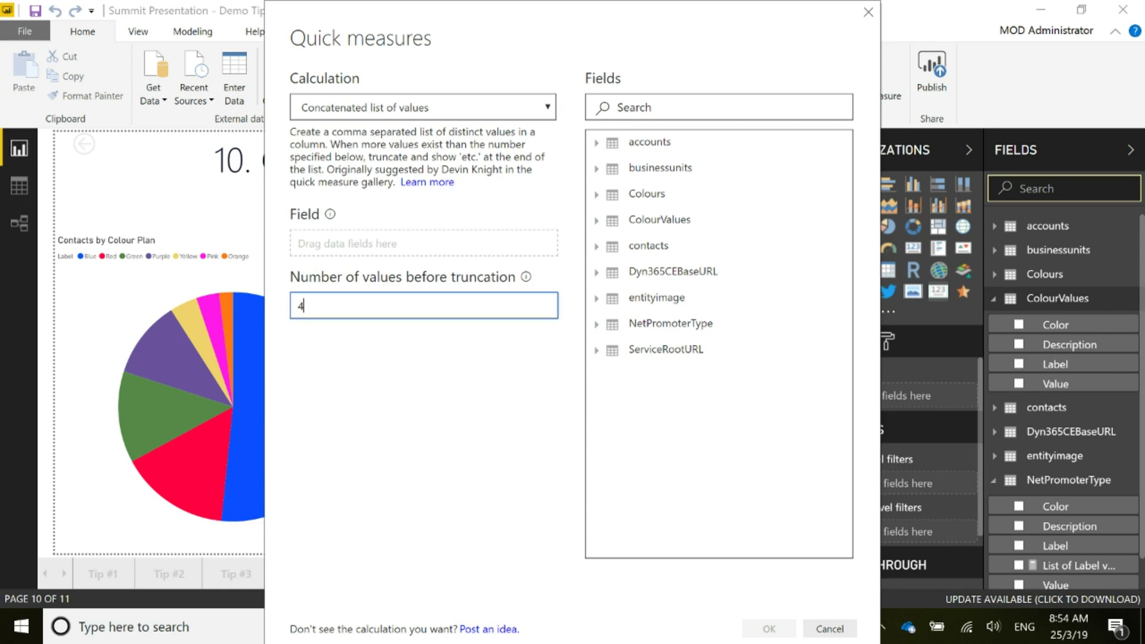
left_click(601, 222)
left_click_drag(644, 290, 379, 256)
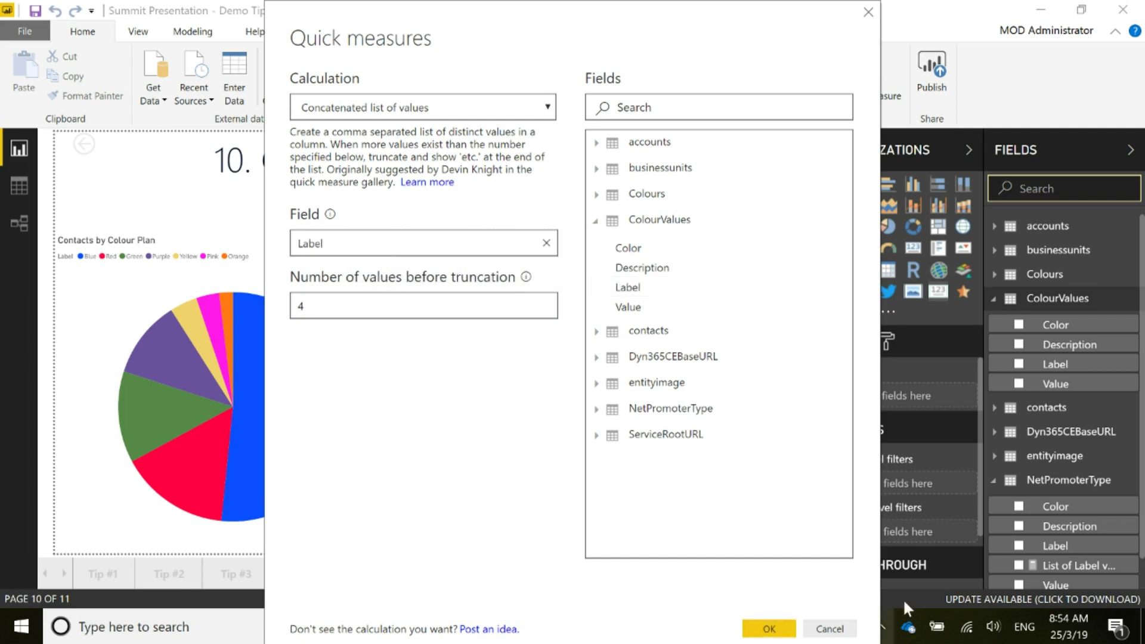
left_click(775, 631)
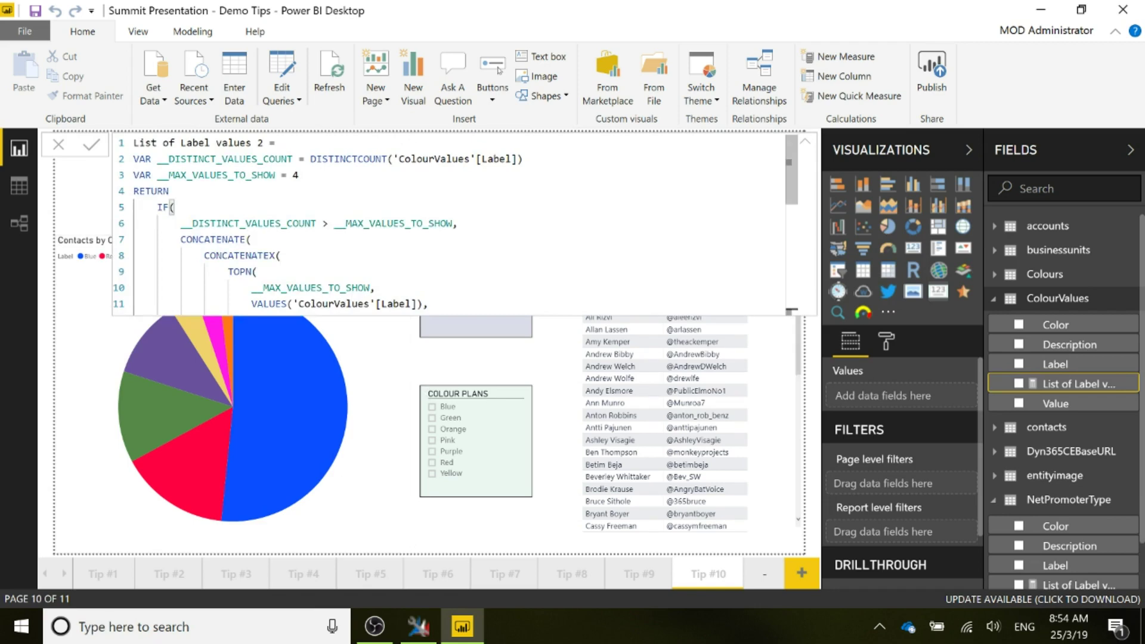
Step: Extend the ColourValues measure's RETURN line with the opening condition IF(ISFILTERED(ColourValues[Label]), ahead of the existing IF expression
left_click(170, 191)
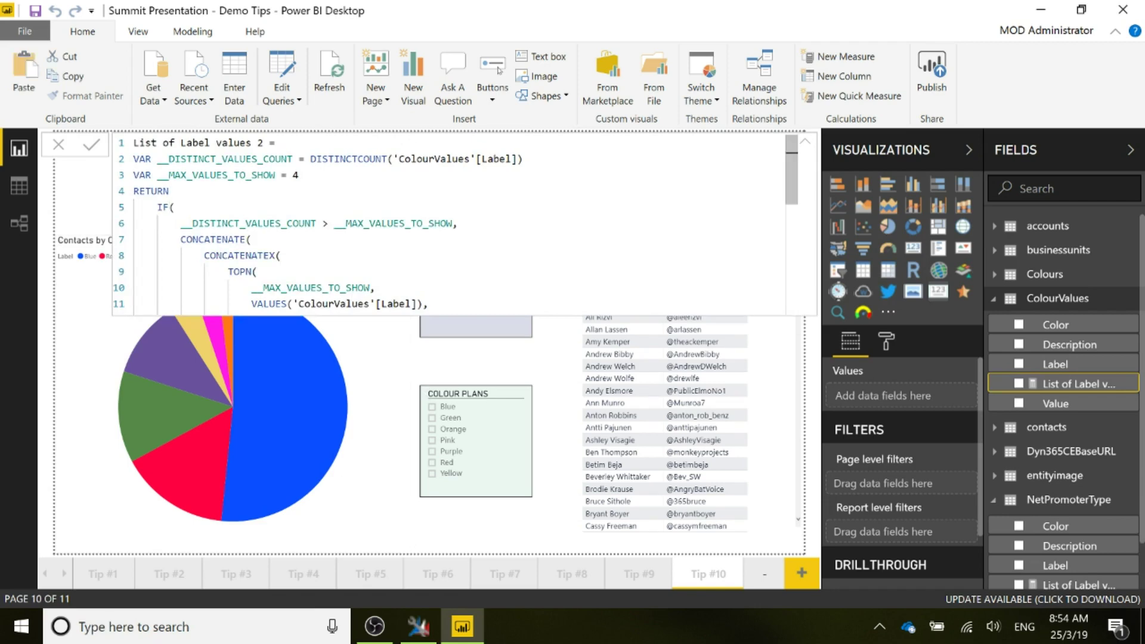
type("I")
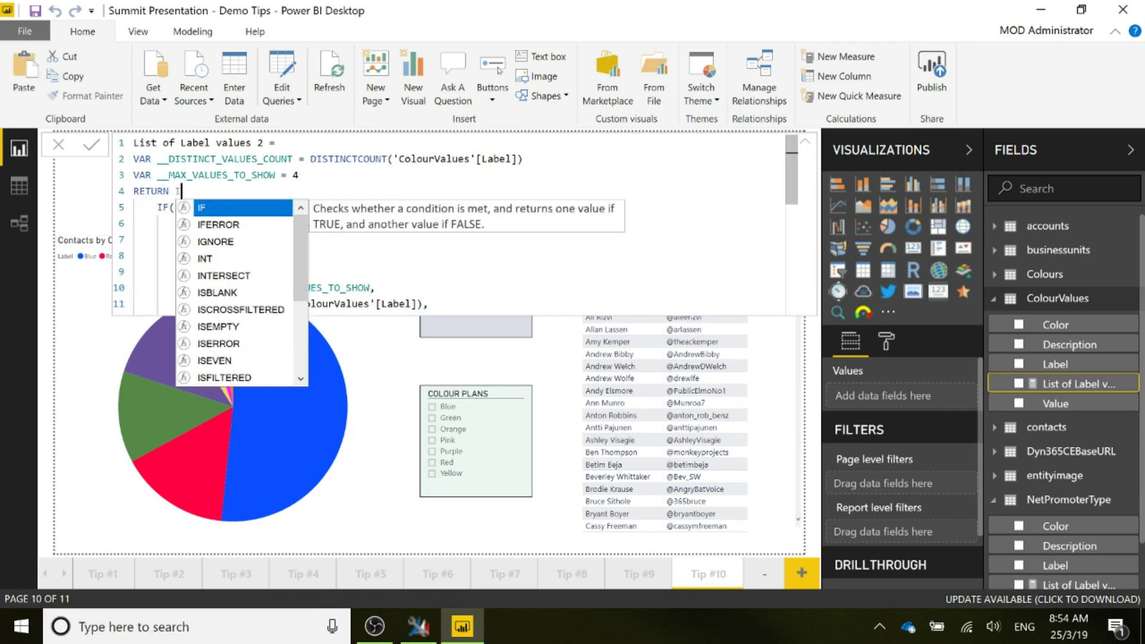
type("F(ISFILTERED(")
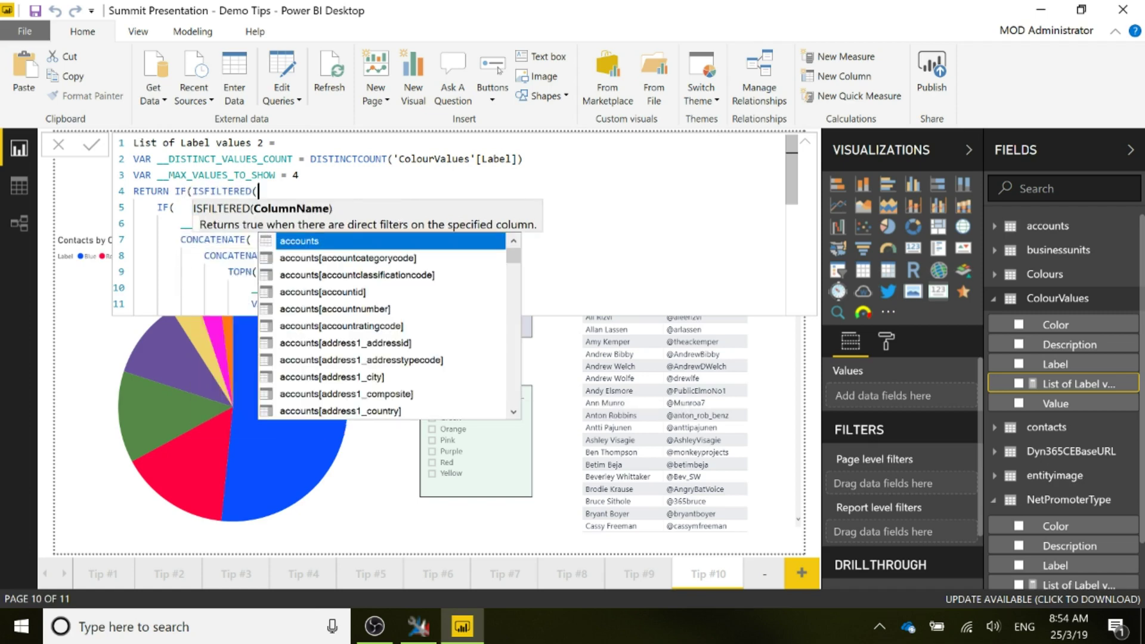
type("Colour")
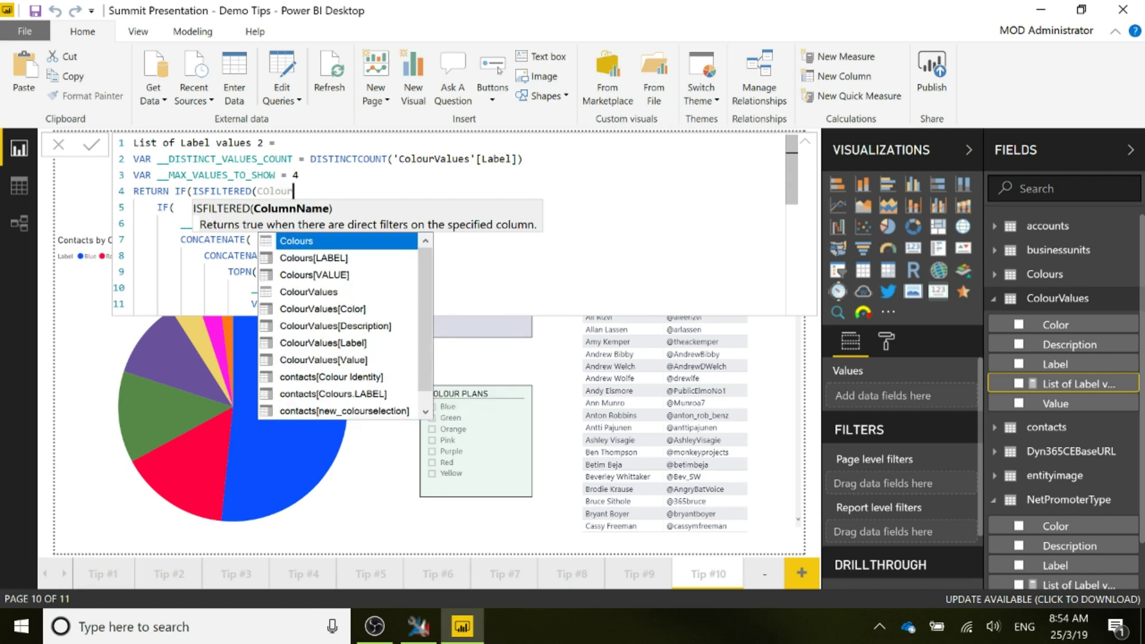
left_click(362, 349)
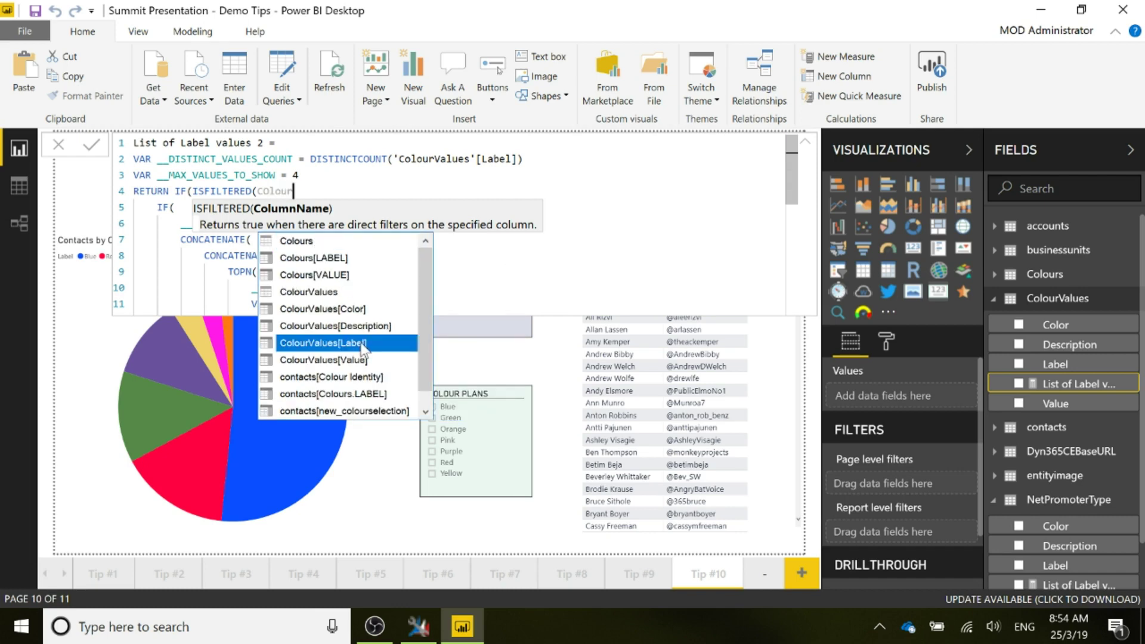
left_click(362, 349)
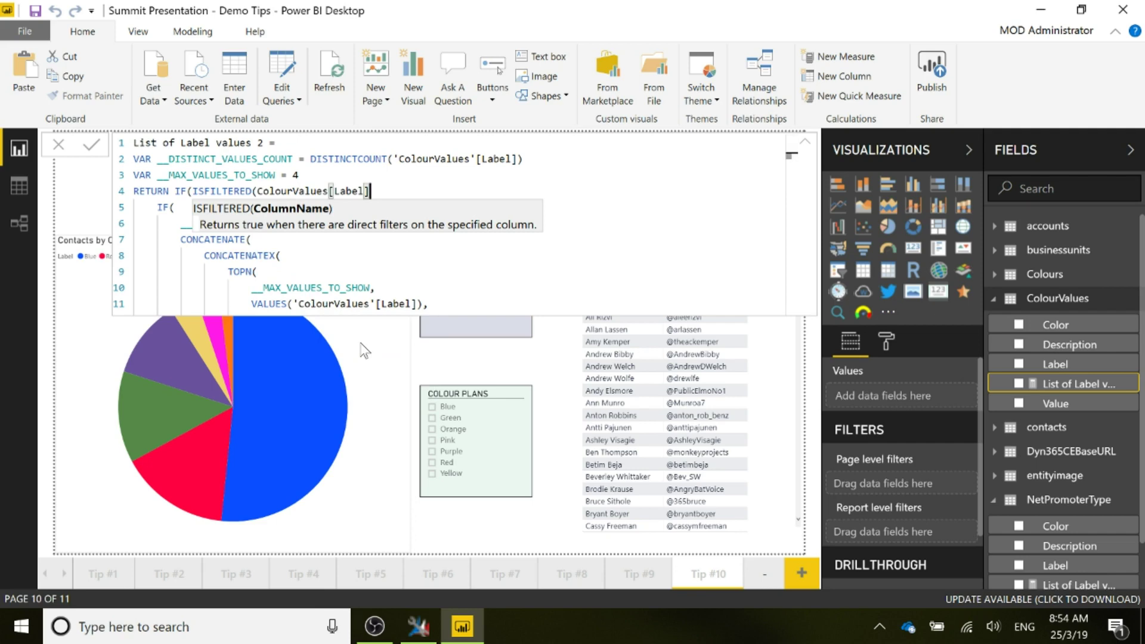
type("),")
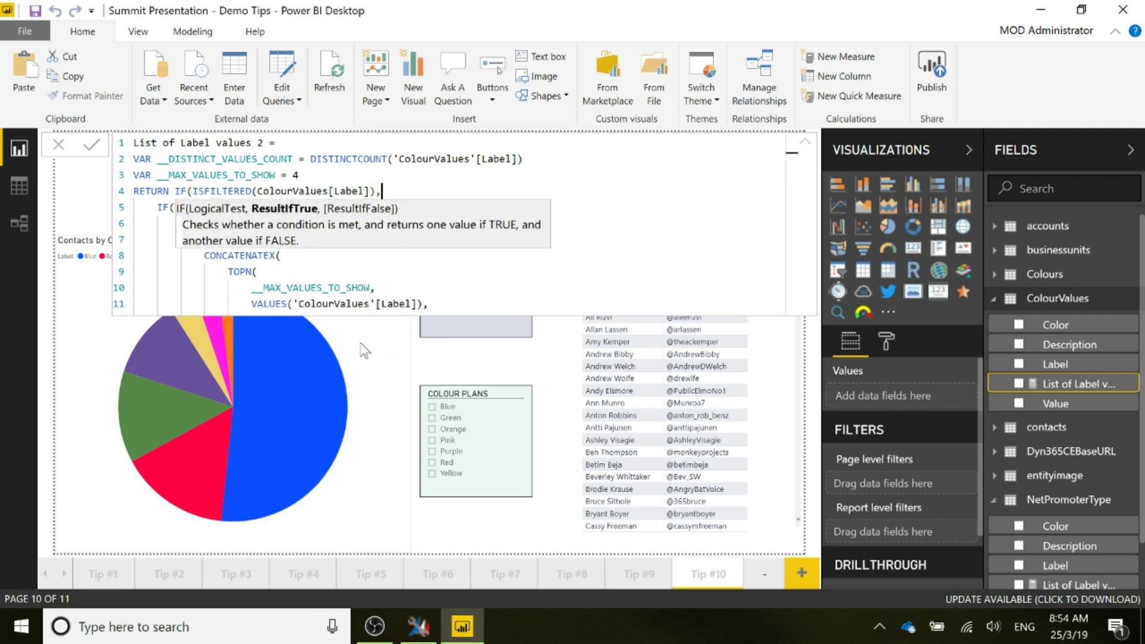
Step: Add "All Colours Selected" as the false result at the end of the formula and close the outer IF
key("ctrl+End")
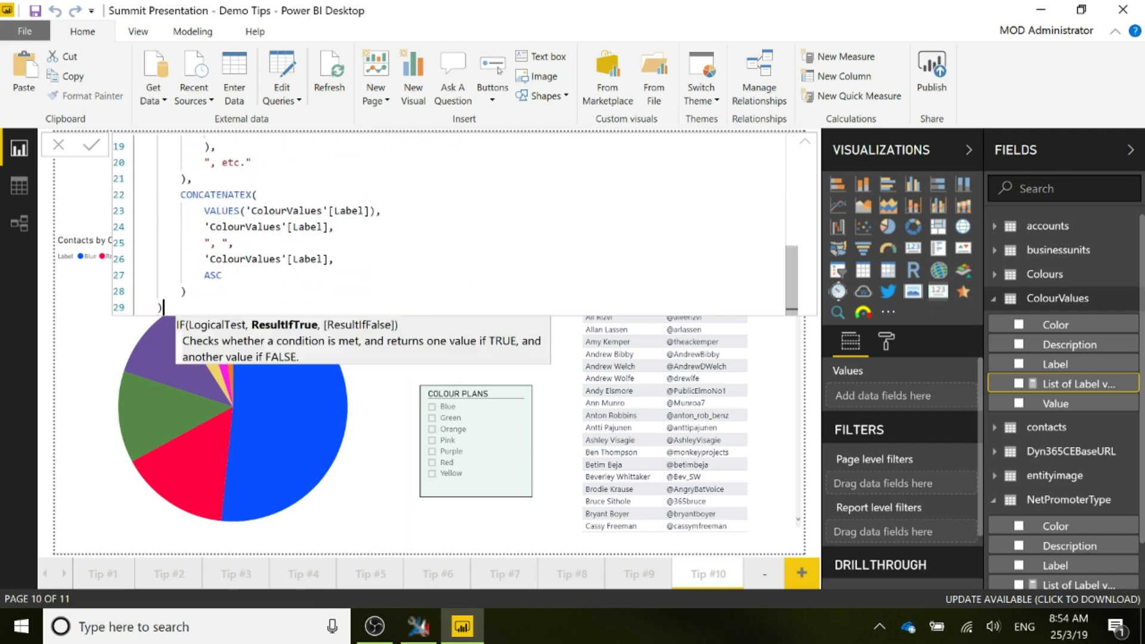
type(",")
type(" \"All ")
type("Colours Sele")
type("cted")
type(")")
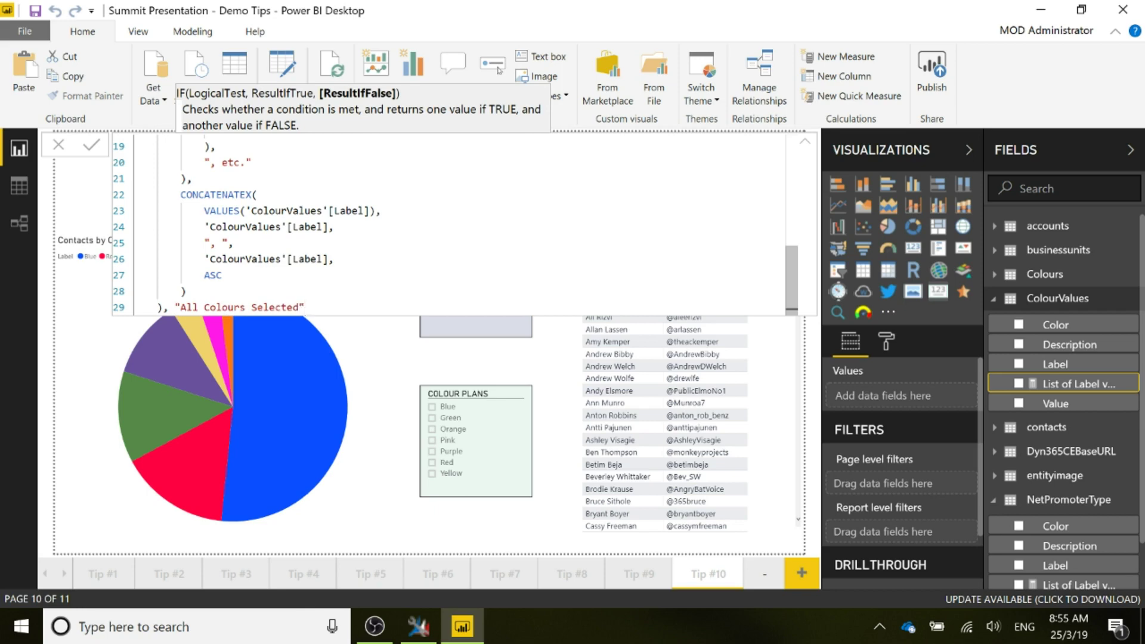
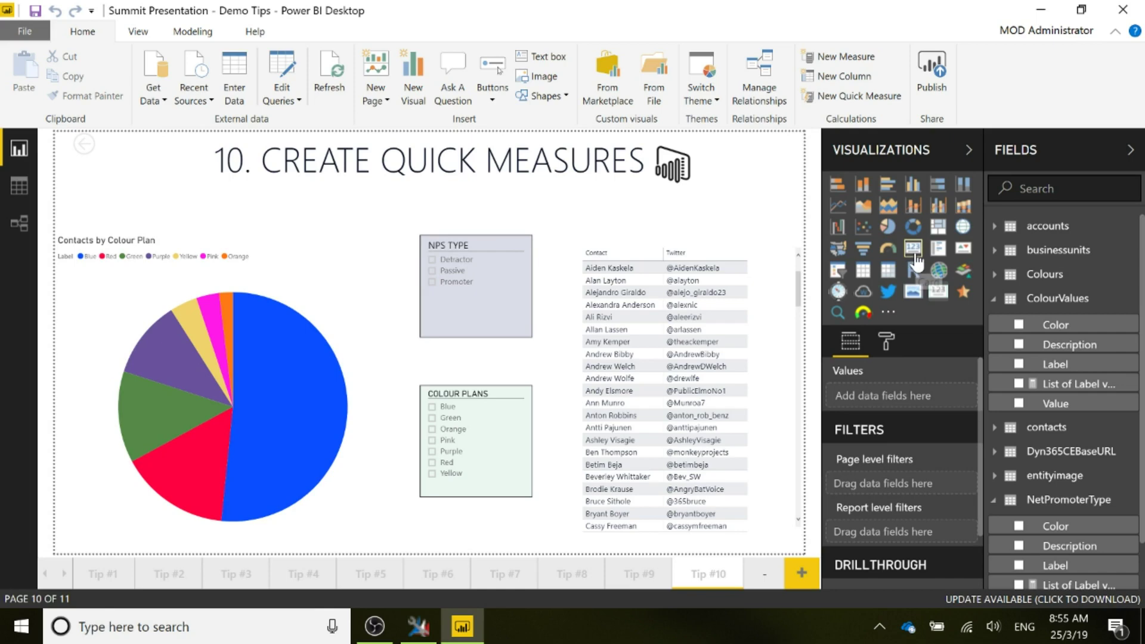
Step: Insert a card showing the List of Label values 2 measure and resize it into a wide, shallow strip beneath the page title
left_click(914, 250)
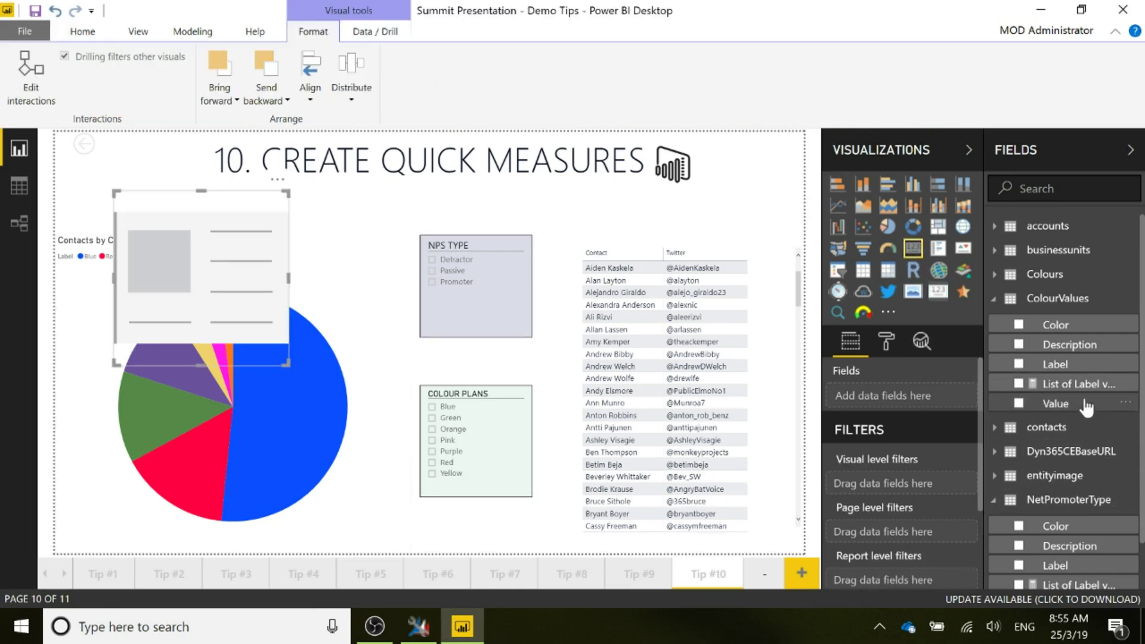
left_click_drag(1017, 384, 910, 391)
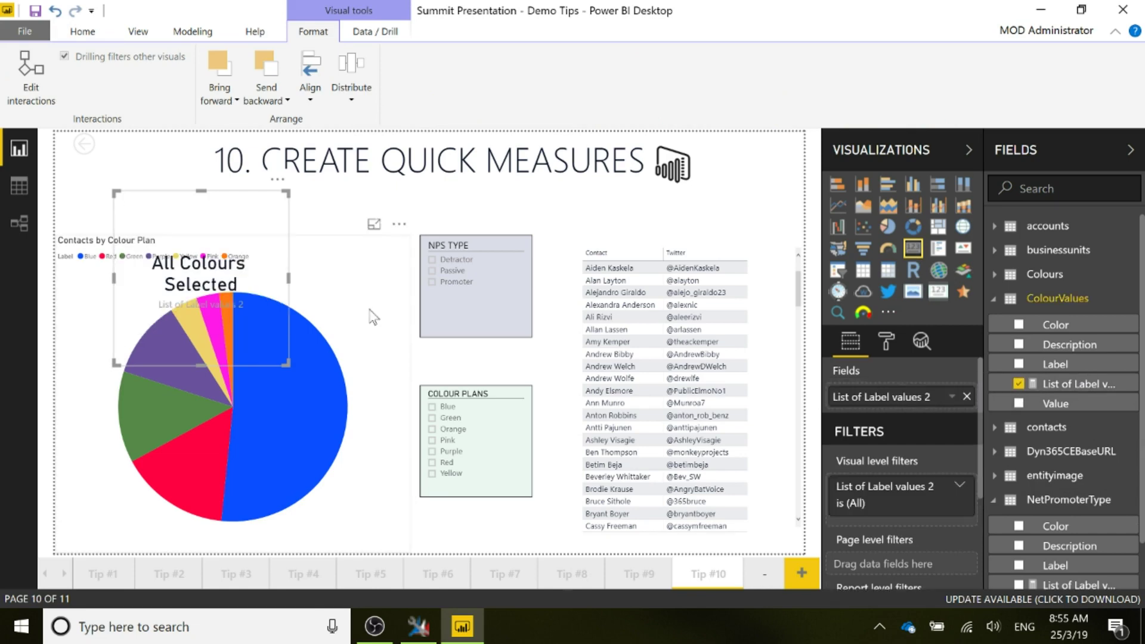
left_click_drag(287, 276, 727, 212)
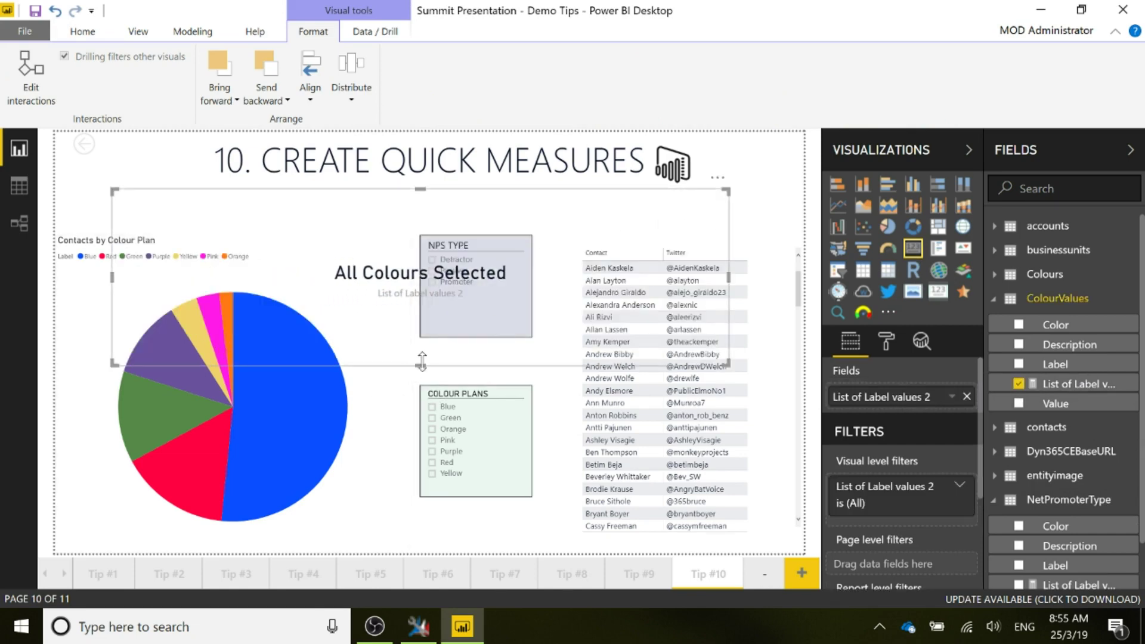
left_click_drag(420, 365, 436, 226)
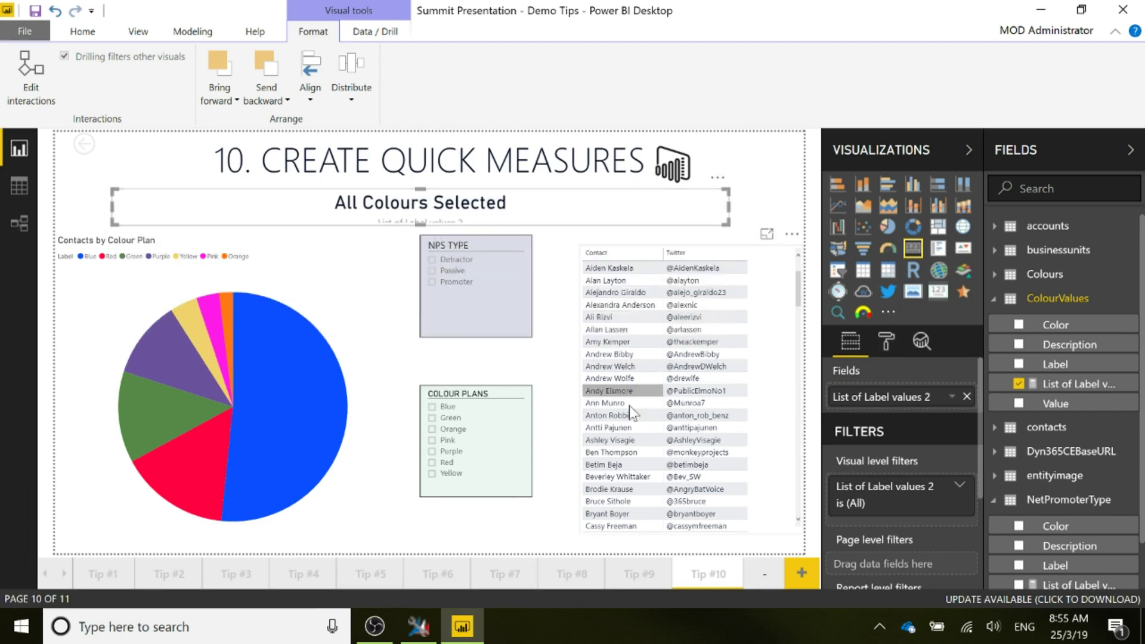
Step: Check the card by selecting Green, Orange, Pink, Purple, Red and Yellow in the Colour Plans slicer, and clear the selection
left_click(432, 417)
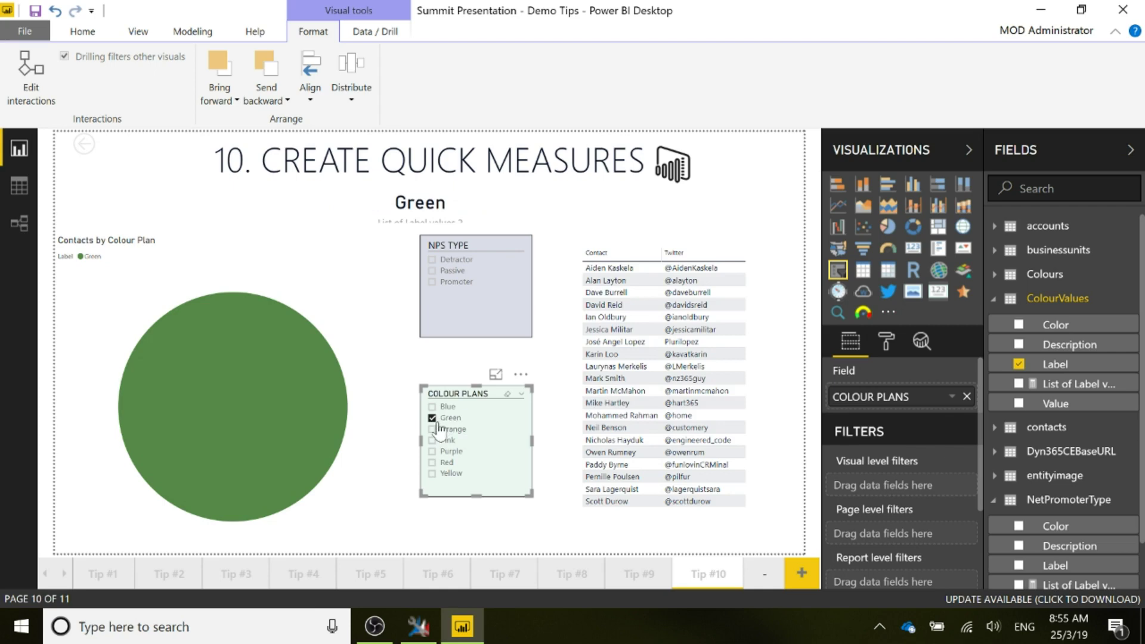
left_click(432, 428)
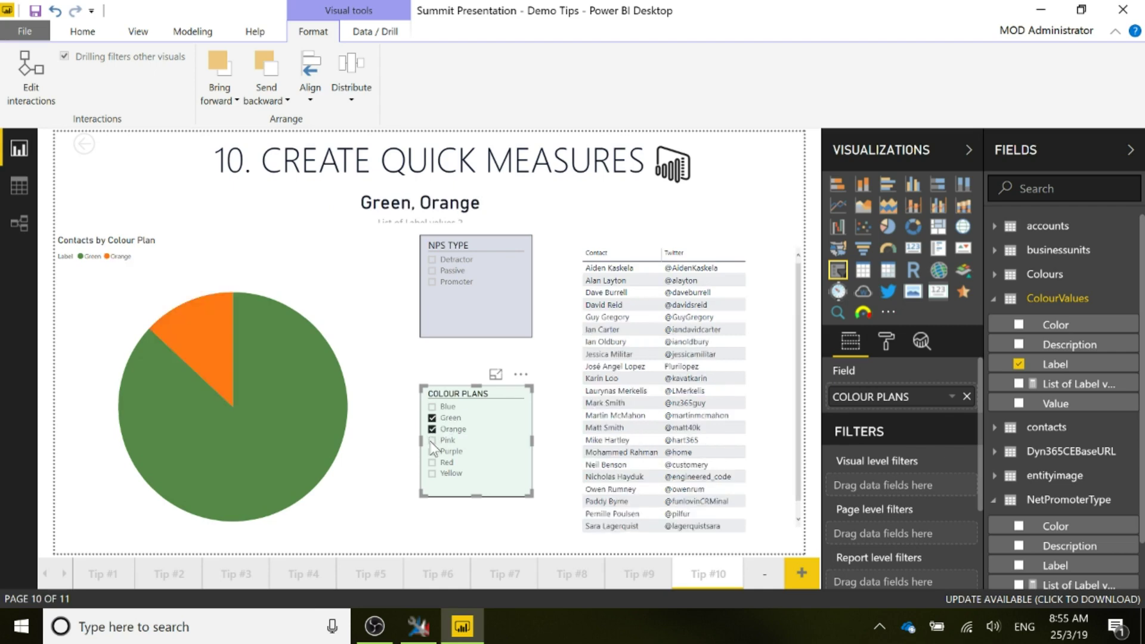
left_click(432, 440)
left_click(432, 451)
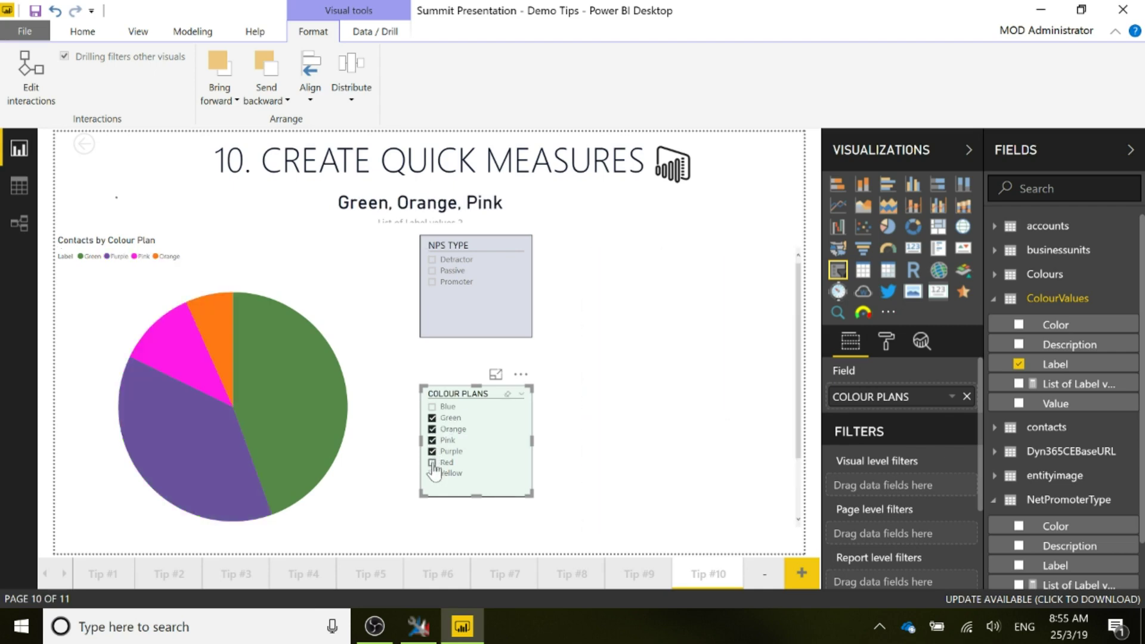
left_click(432, 462)
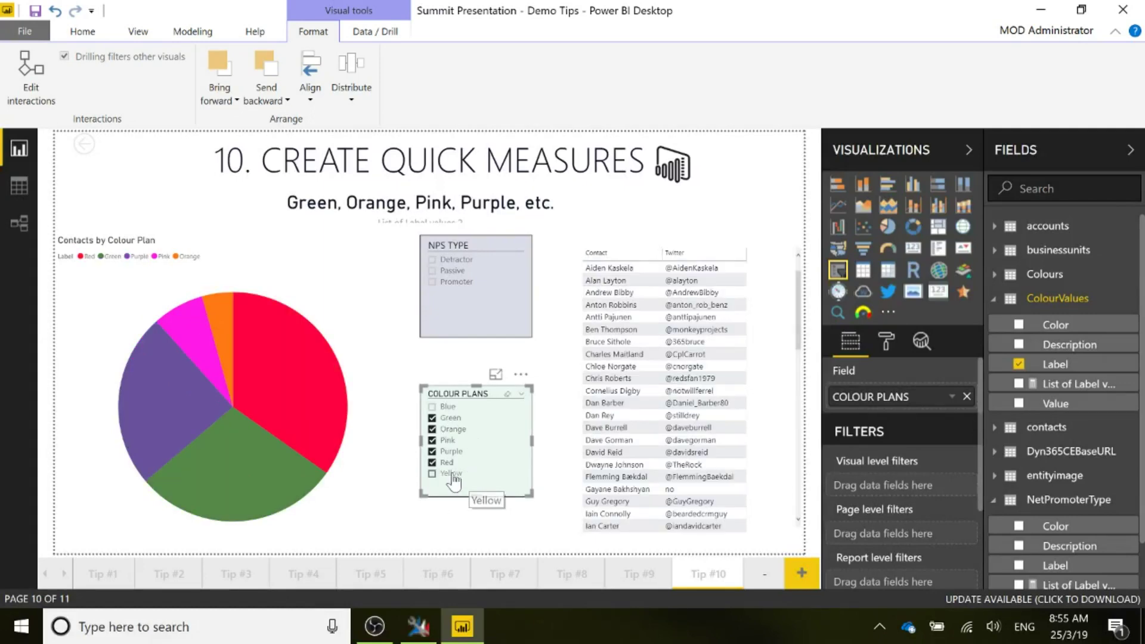
left_click(432, 474)
left_click(508, 394)
left_click(586, 222)
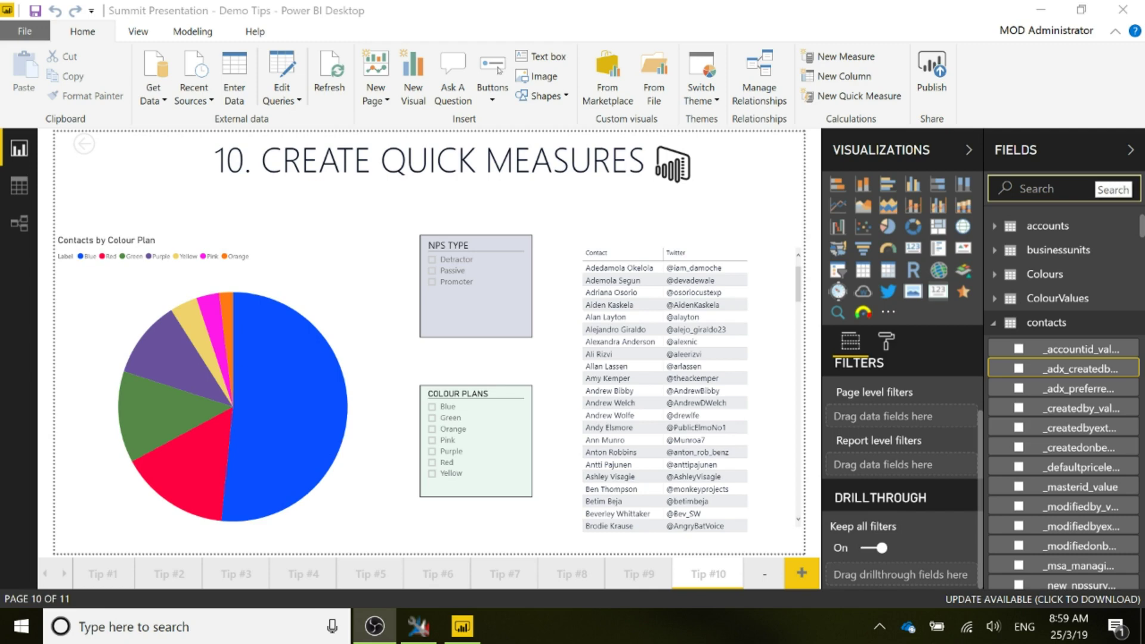
Step: Create a measure in the contacts table: Filtered Title = [List of Label values] & " - " & [List of Label values 2]
left_click(1104, 325)
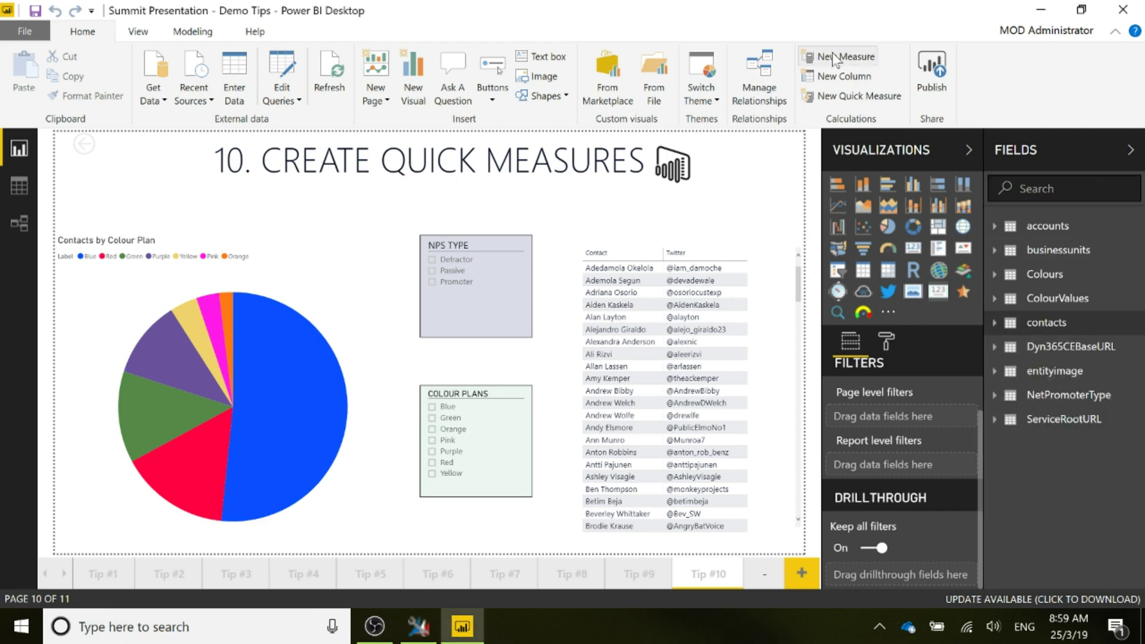
left_click(861, 58)
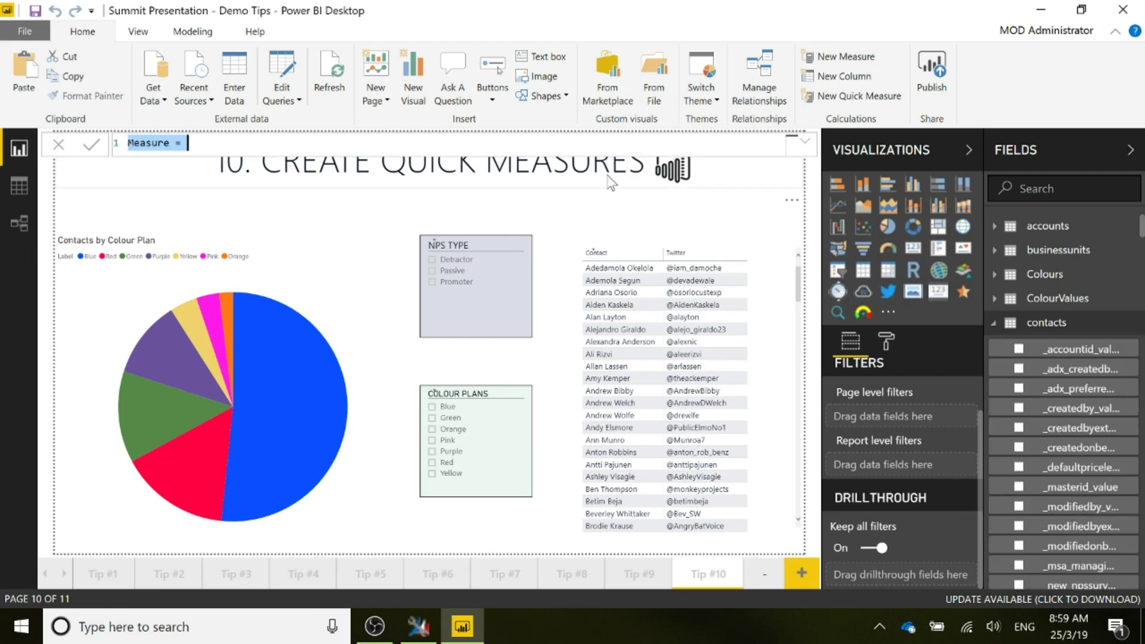
type("Filtered Title = [List of Label values] & \" - \" & [List of Label values 2]")
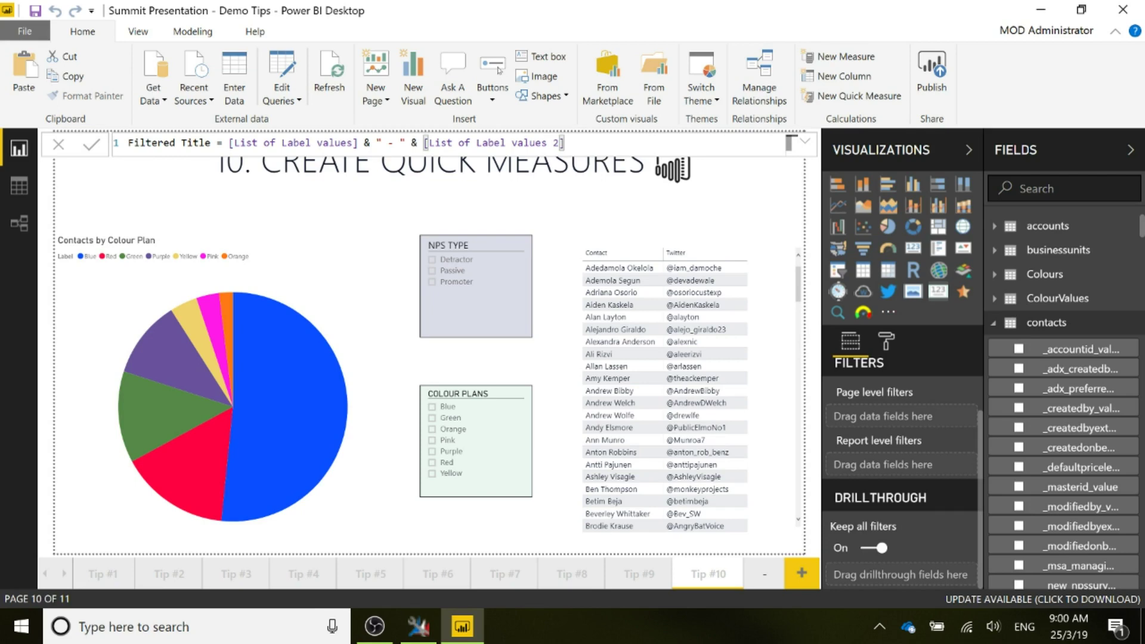
key("Return")
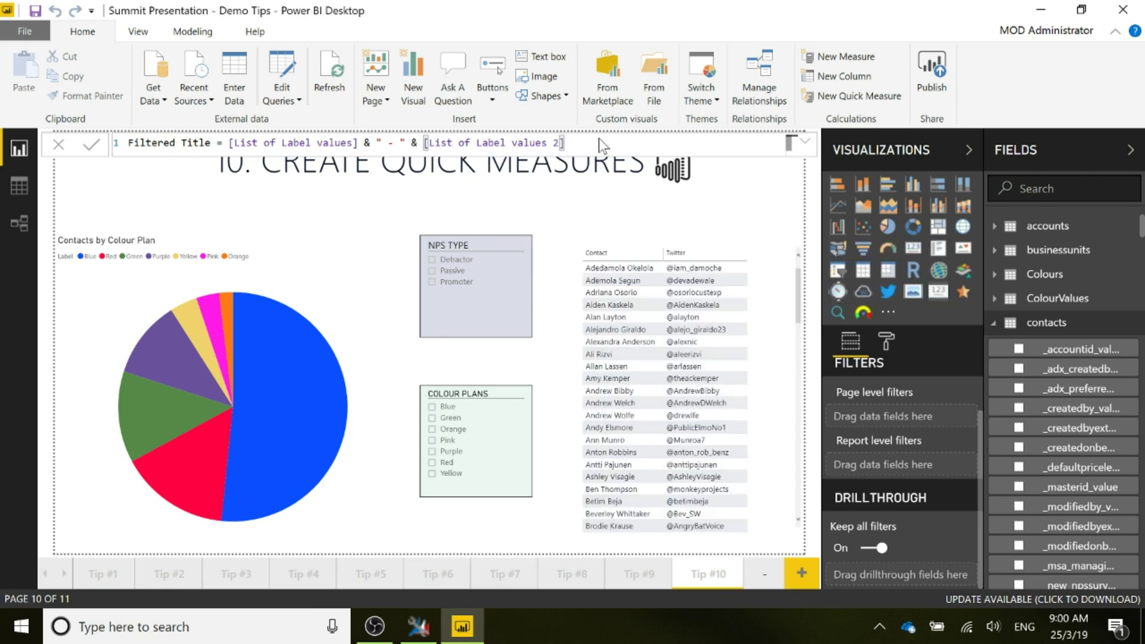
Step: Insert an empty card beneath the page title, reduce its height and stretch it across the full page width
left_click(913, 248)
left_click_drag(199, 364, 225, 231)
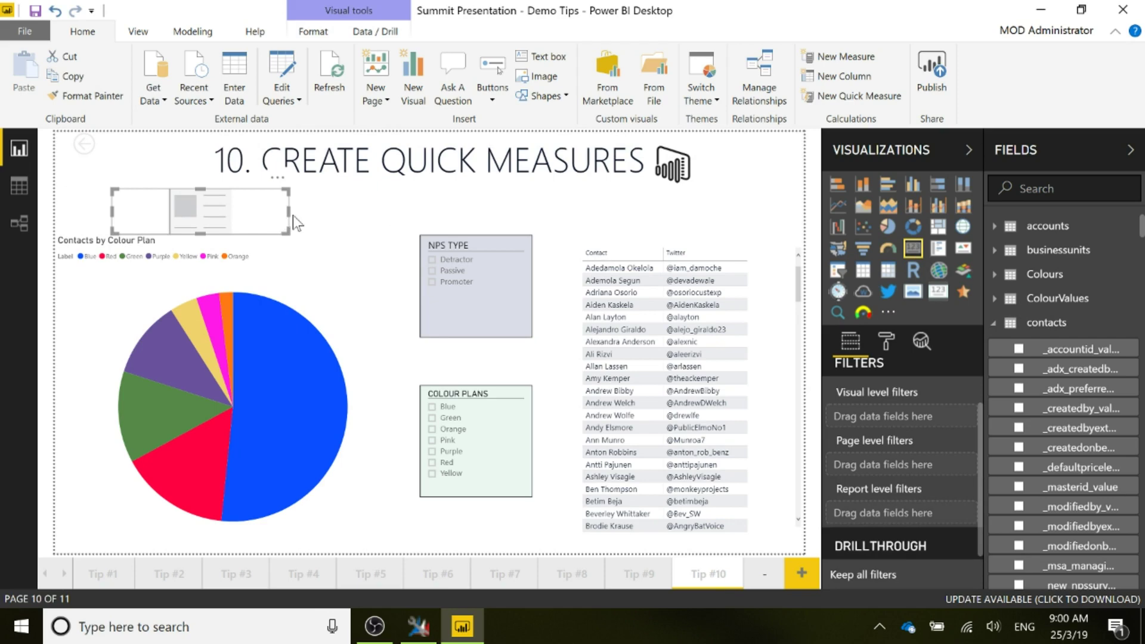
left_click_drag(289, 211, 818, 211)
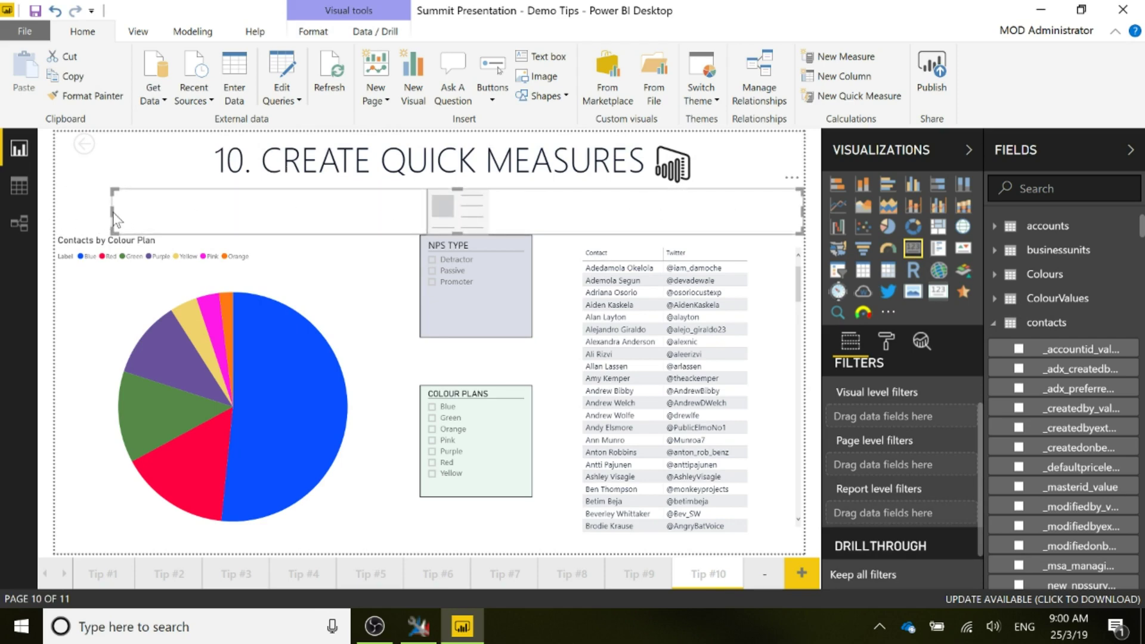
left_click_drag(115, 220, 57, 206)
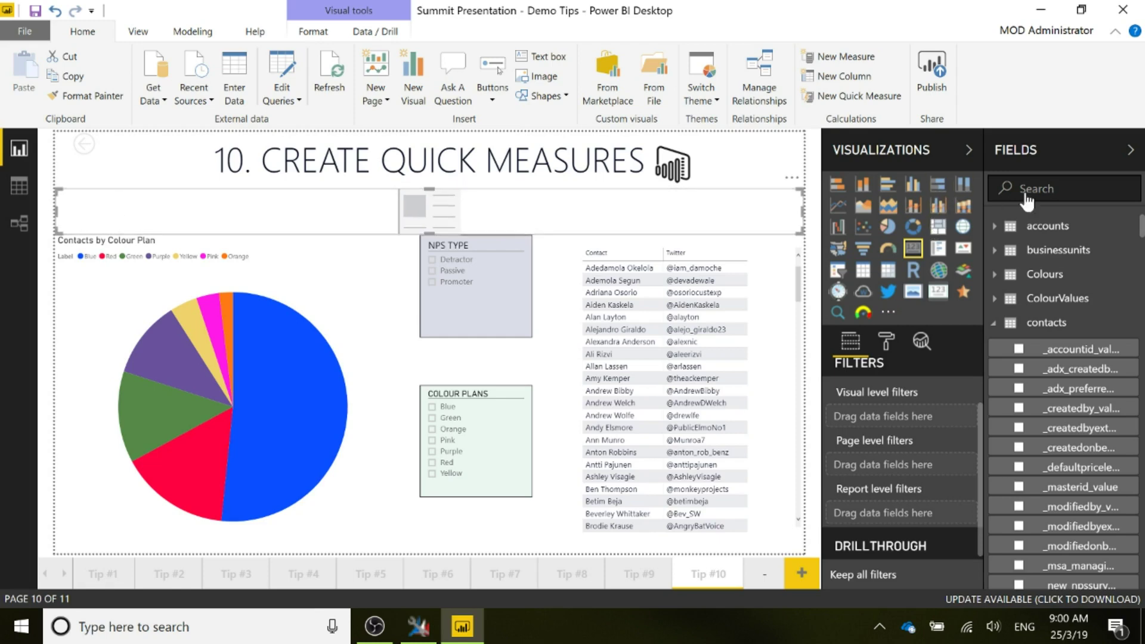
Step: Search the fields for "filtered" and add the Filtered Title measure to the new card
left_click(1025, 196)
type("filtred")
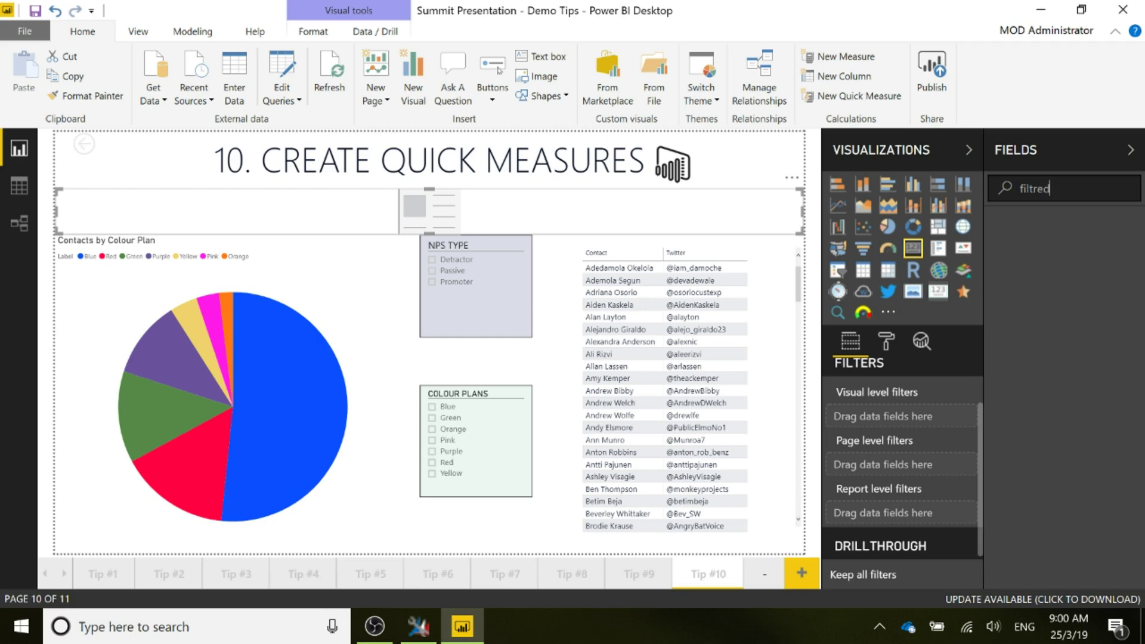
key("BackSpace")
key("BackSpace")
type("ered")
left_click_drag(1076, 253, 434, 216)
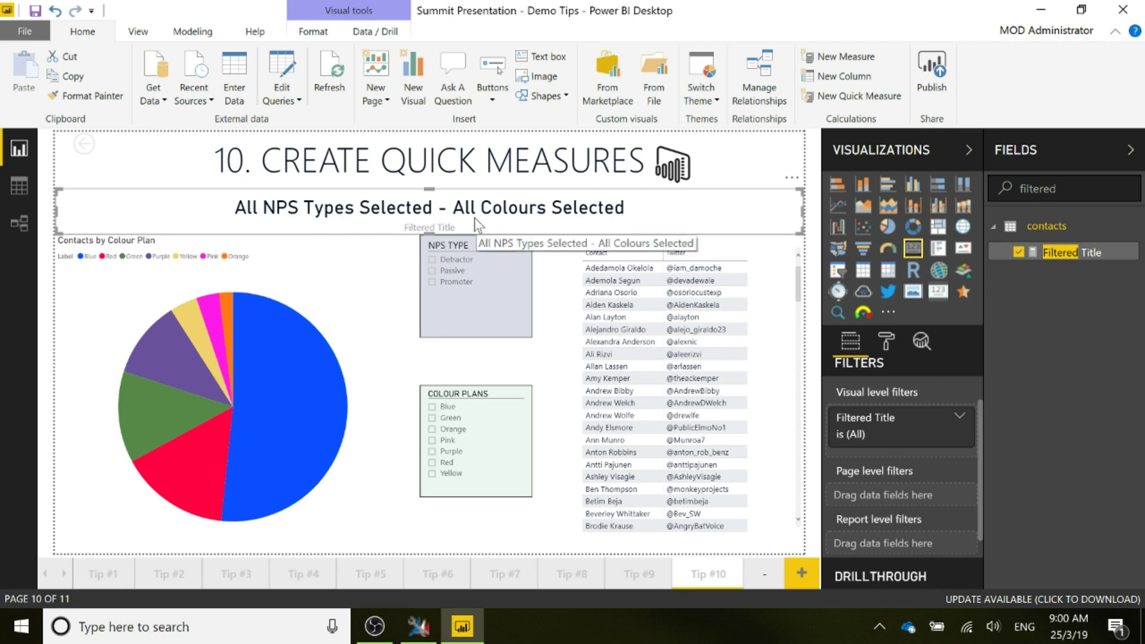
Step: Check the title card by filtering on NPS types Promoter and Passive and colour plans Purple, Pink, Orange and Green
left_click(432, 281)
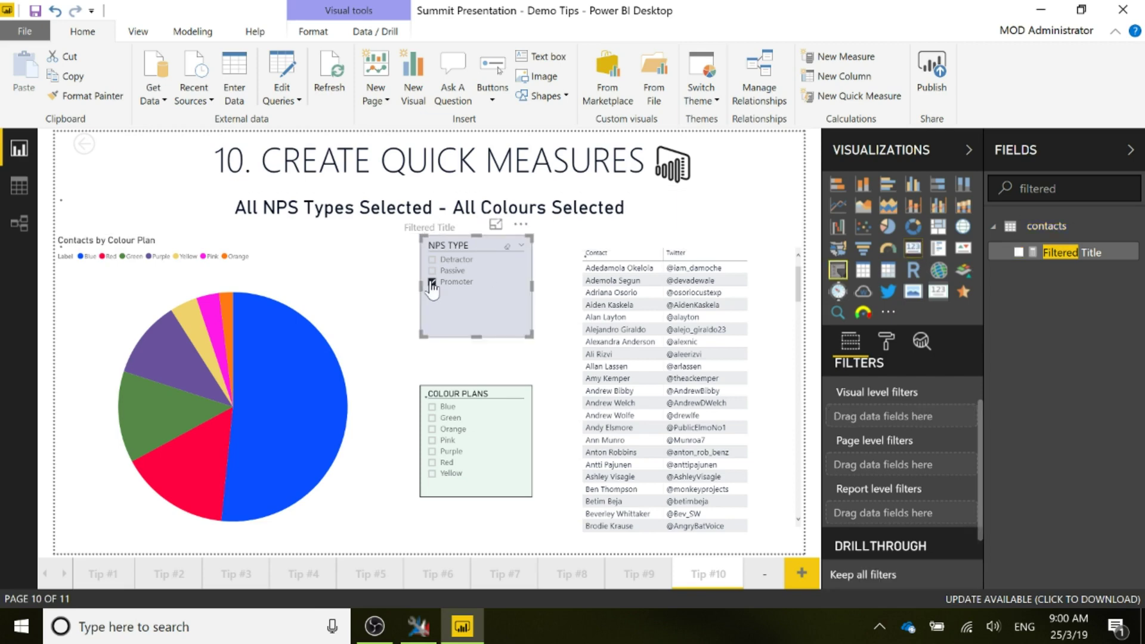
left_click(432, 452)
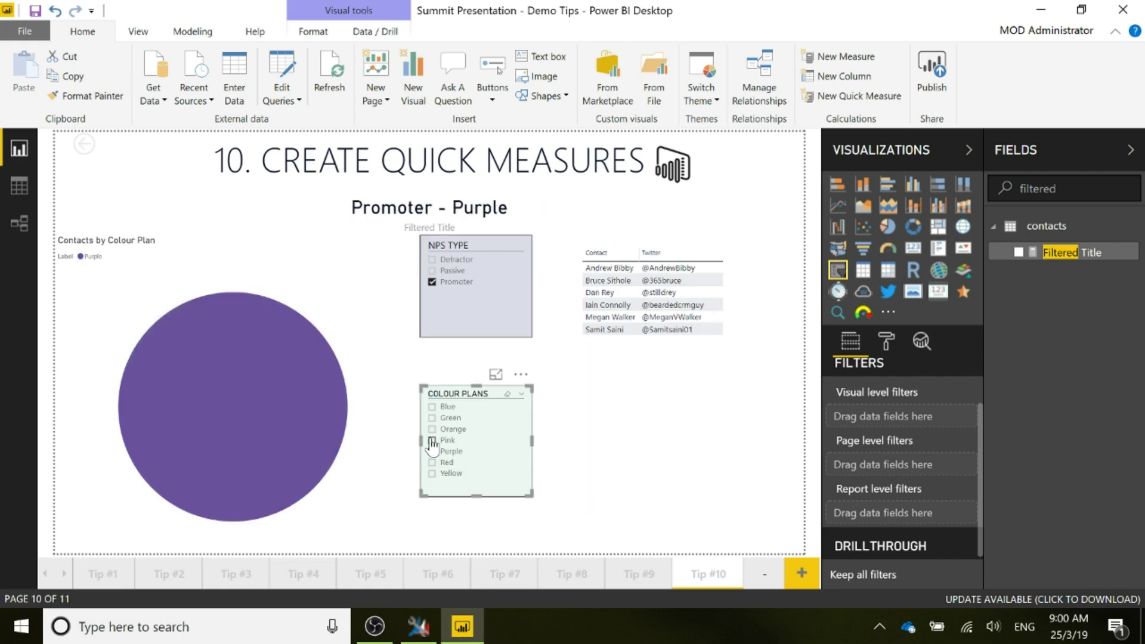
left_click(433, 440, "ctrl")
left_click(432, 429, "ctrl")
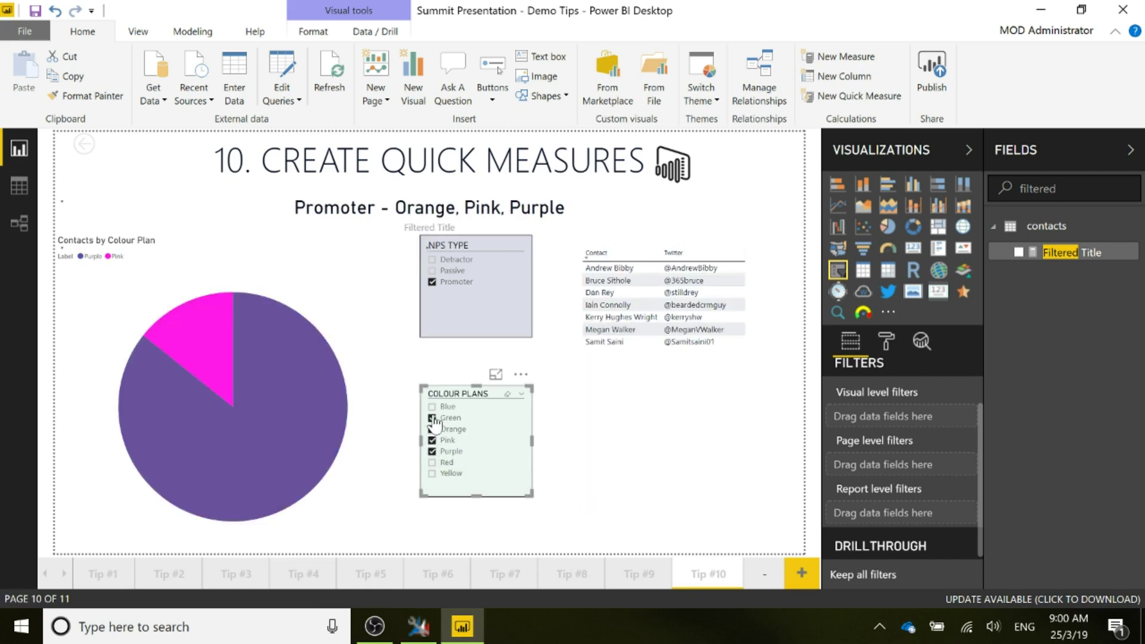
left_click(432, 418, "ctrl")
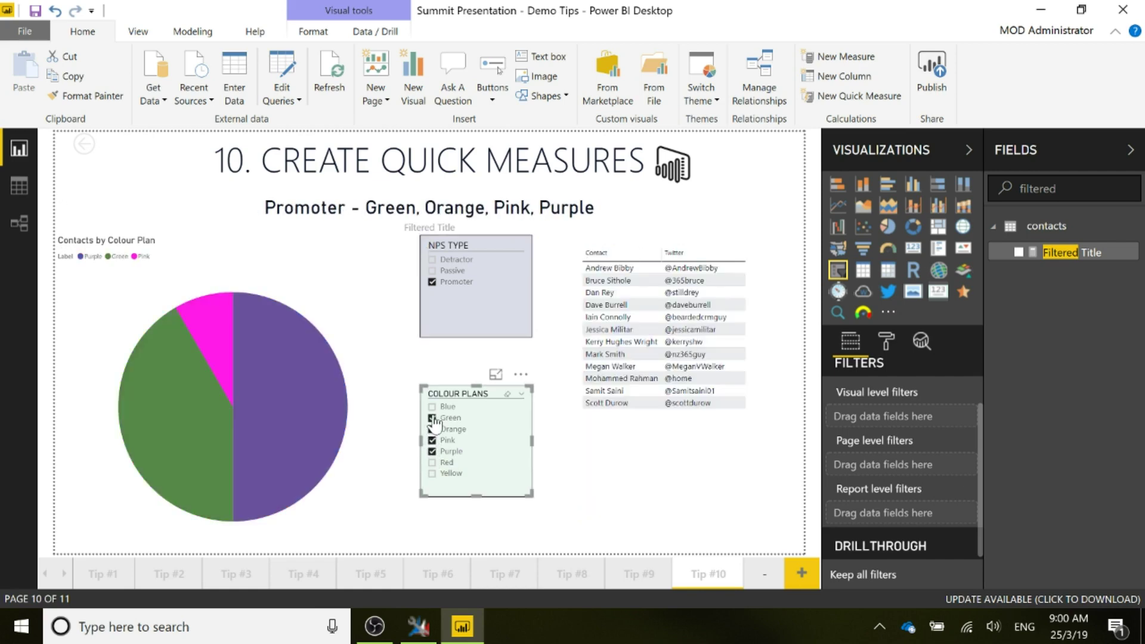
left_click(432, 270, "ctrl")
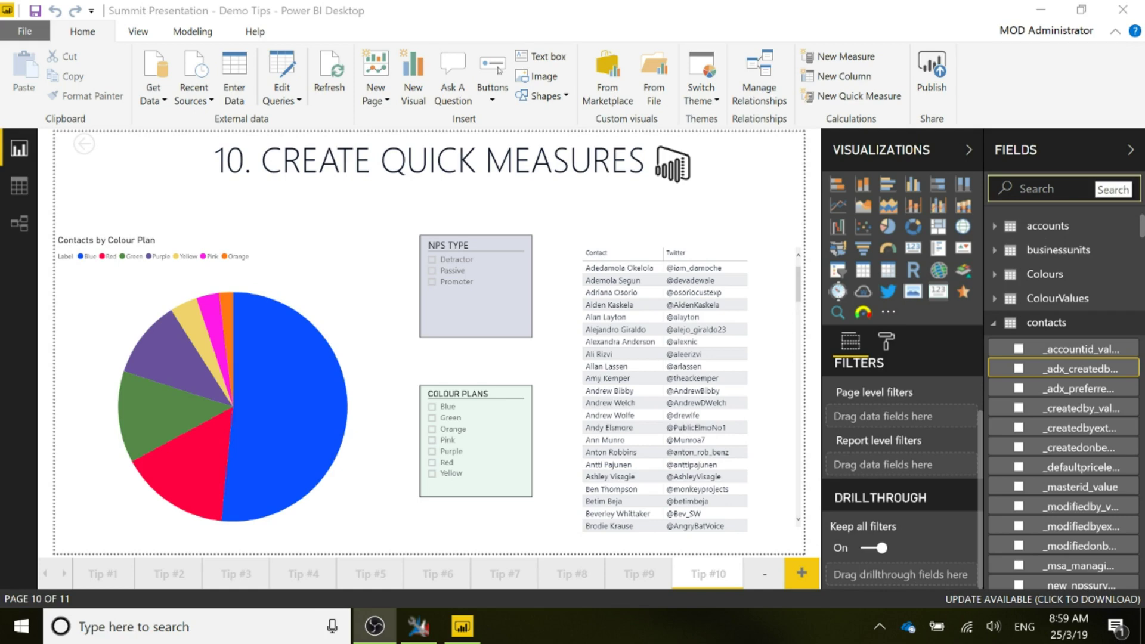
Step: Add a measure to the contacts table: Filtered Title = [List of Label values] & " - " & [List of Label values 2]
left_click(1104, 322)
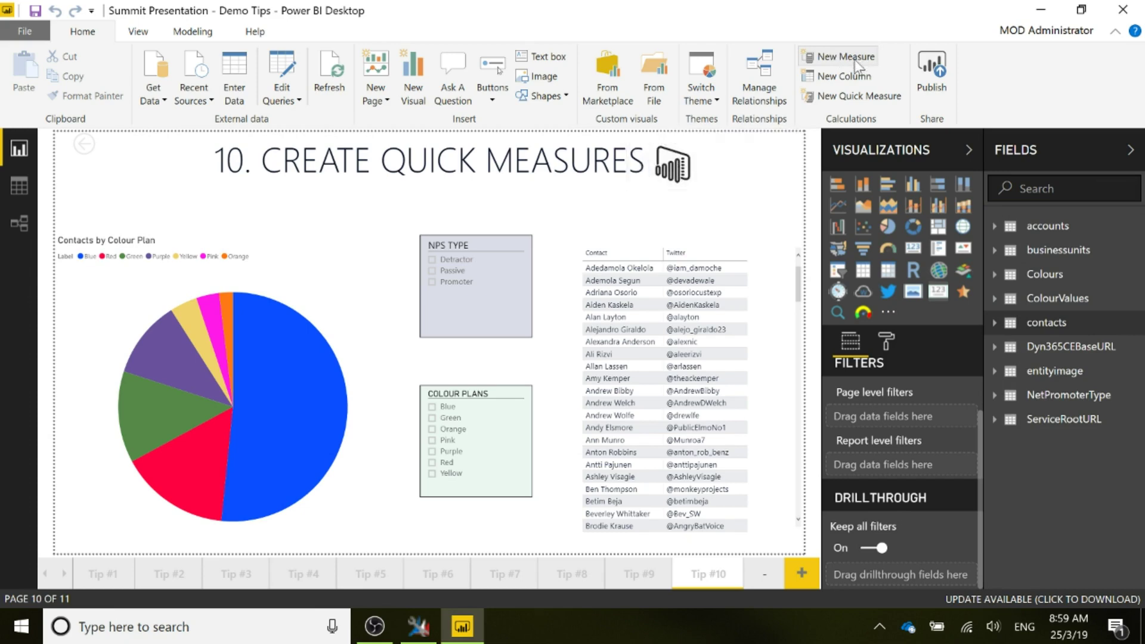
left_click(856, 60)
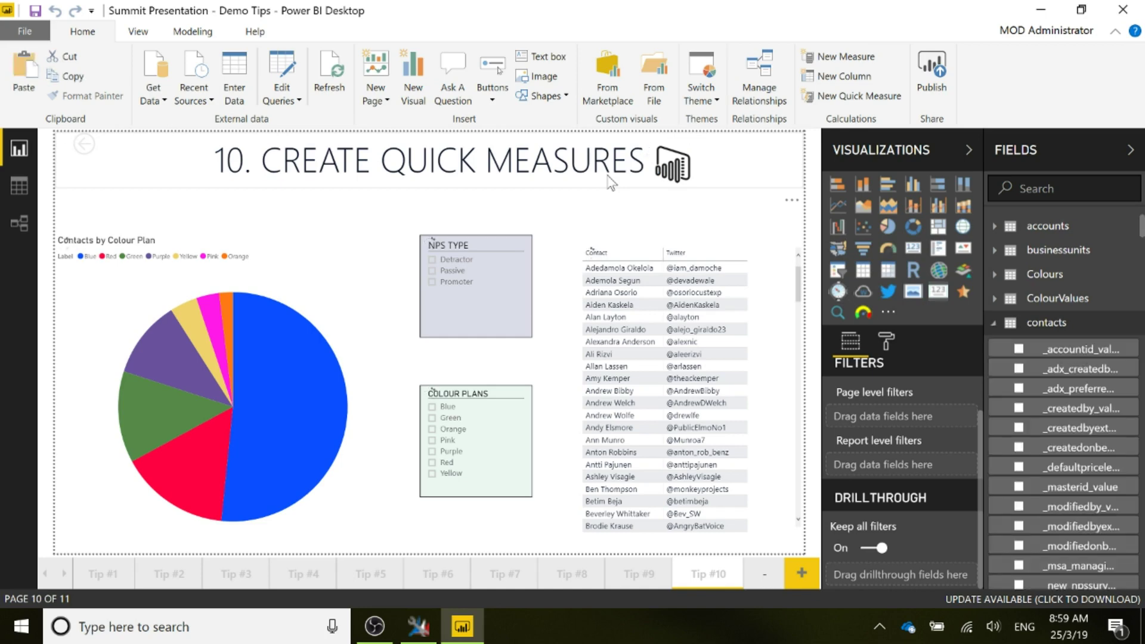
type("Filtered Title = [List of Label values] & \" - \" & [List of Label values 2]")
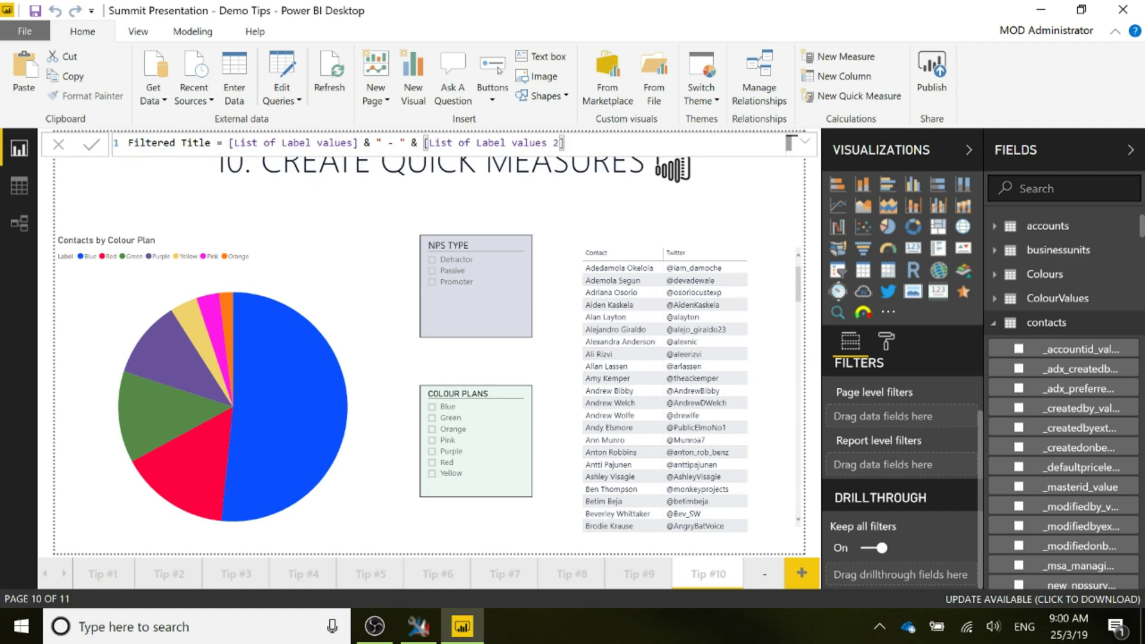
key("Return")
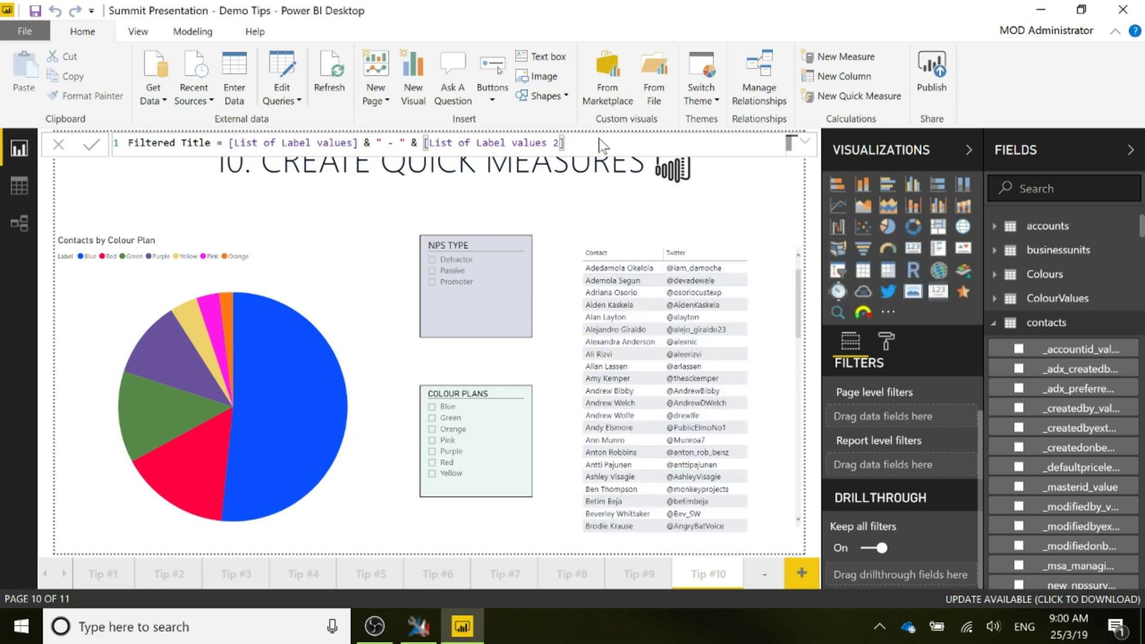
Step: Insert an empty card under the page title, shorten it to a thin strip and widen it to the full page width
left_click(921, 253)
left_click_drag(199, 365, 224, 232)
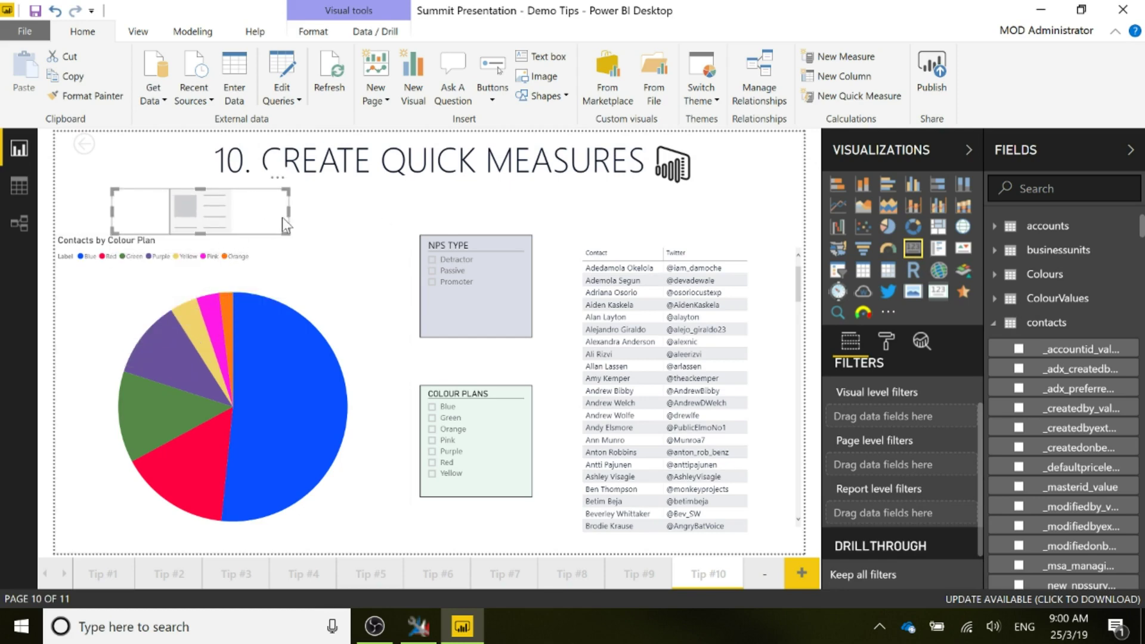
left_click_drag(290, 216, 800, 212)
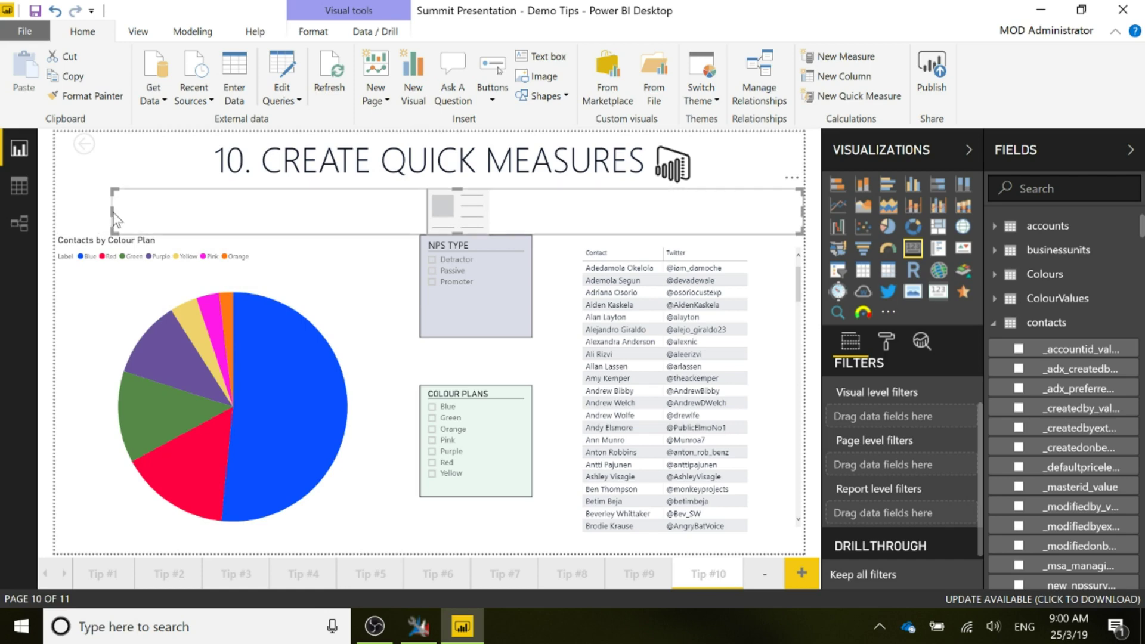
left_click_drag(117, 219, 57, 213)
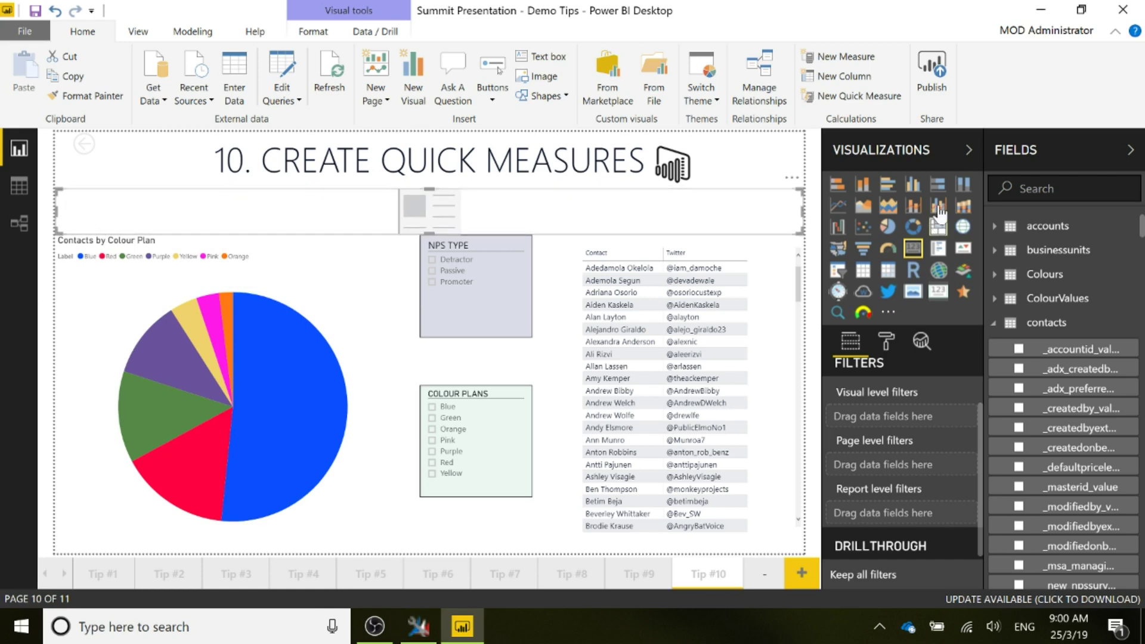
Step: Search the fields for "filtered" and place the Filtered Title measure in the empty card
left_click(1049, 188)
type("filtred")
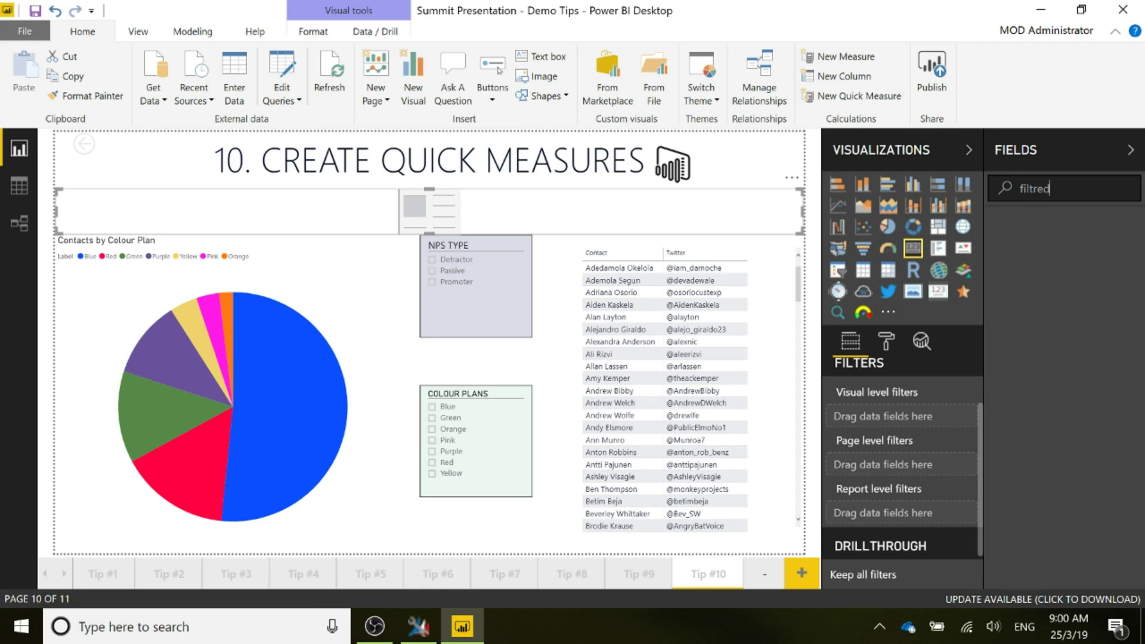
key("BackSpace")
key("BackSpace")
key("BackSpace")
type("ered")
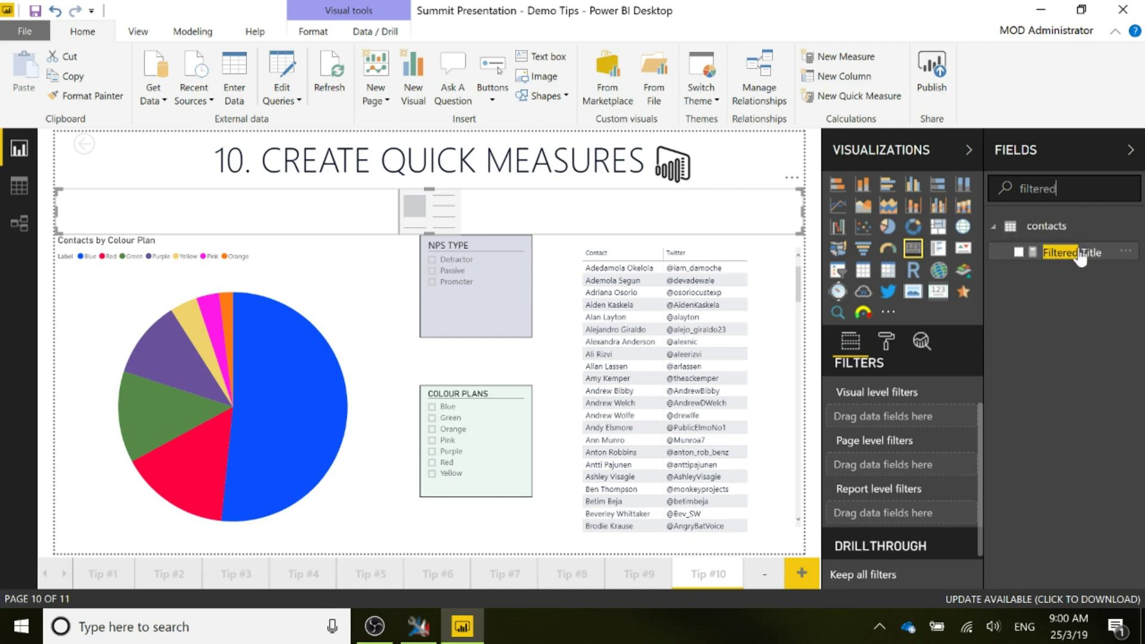
left_click_drag(1080, 258, 514, 234)
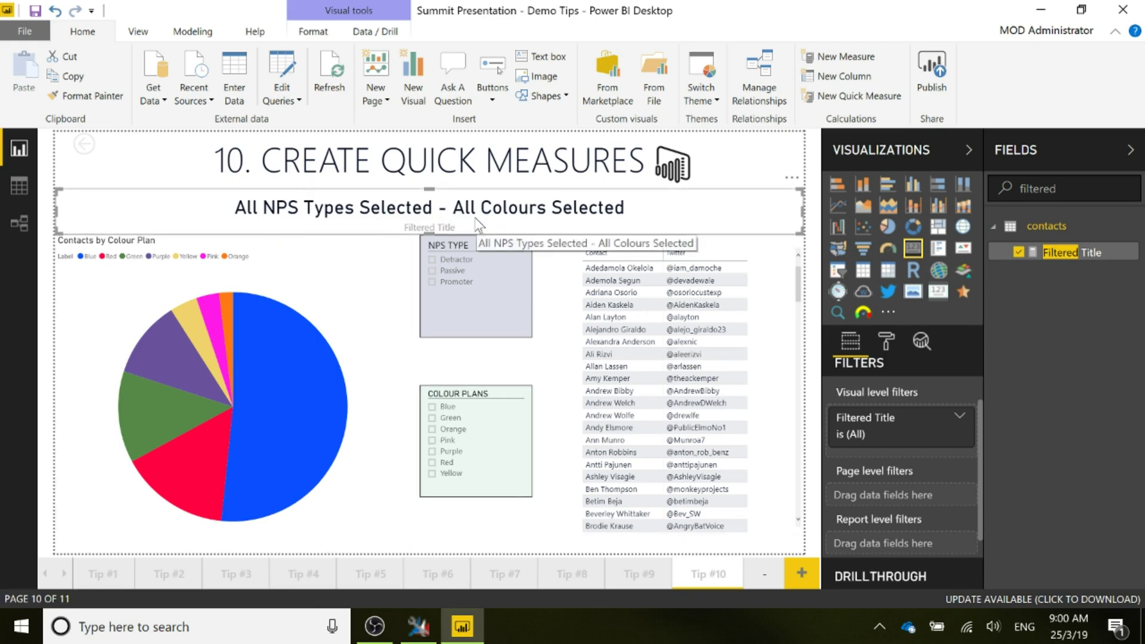
Step: Test the dynamic title by filtering to NPS types Promoter and Passive and colour plans Purple, Pink, Orange and Green
left_click(432, 282)
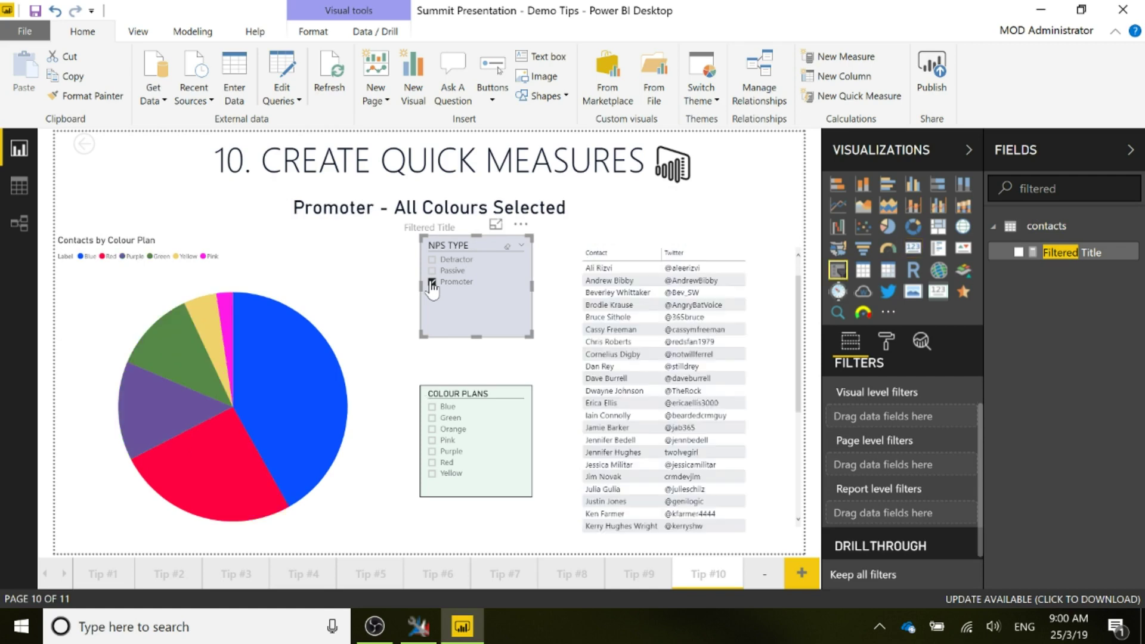
left_click(431, 451)
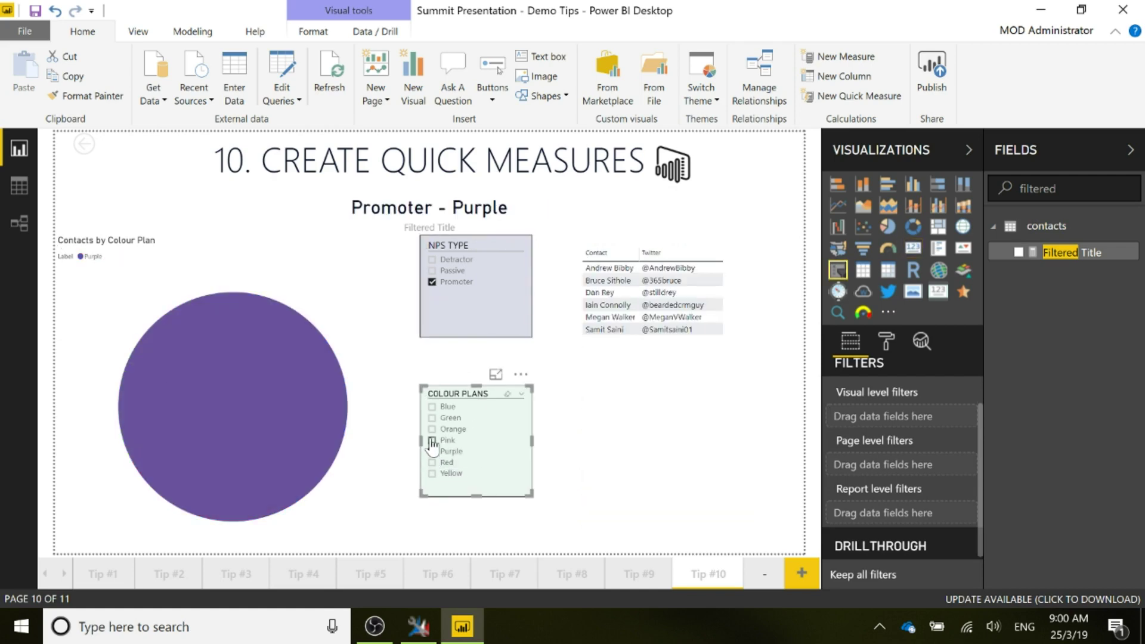
left_click(432, 441)
left_click(432, 429)
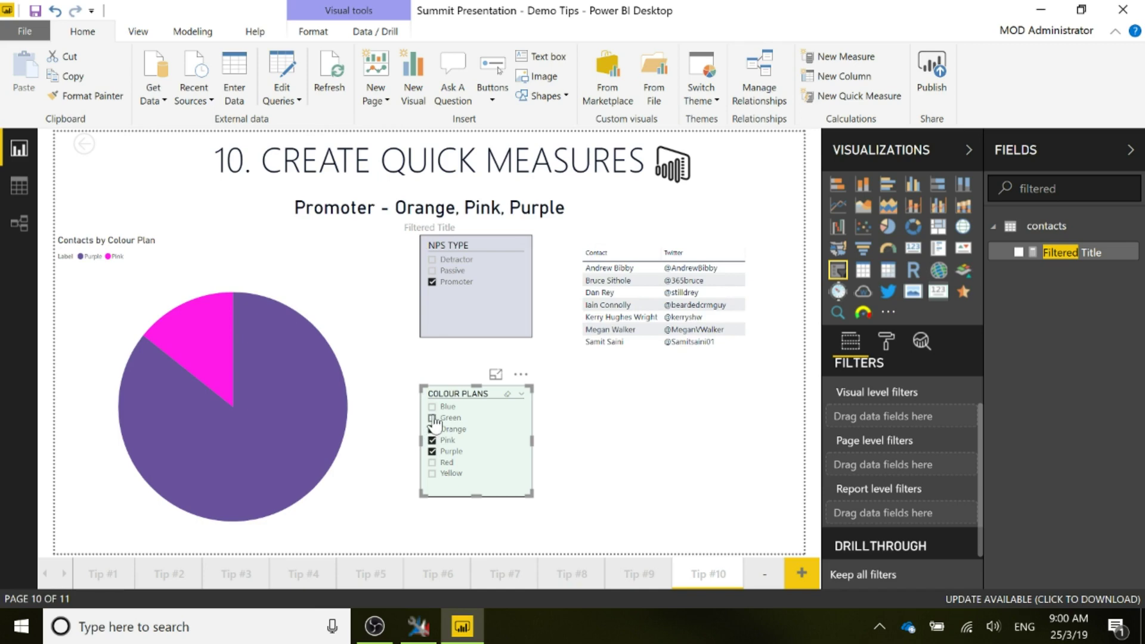
left_click(432, 418)
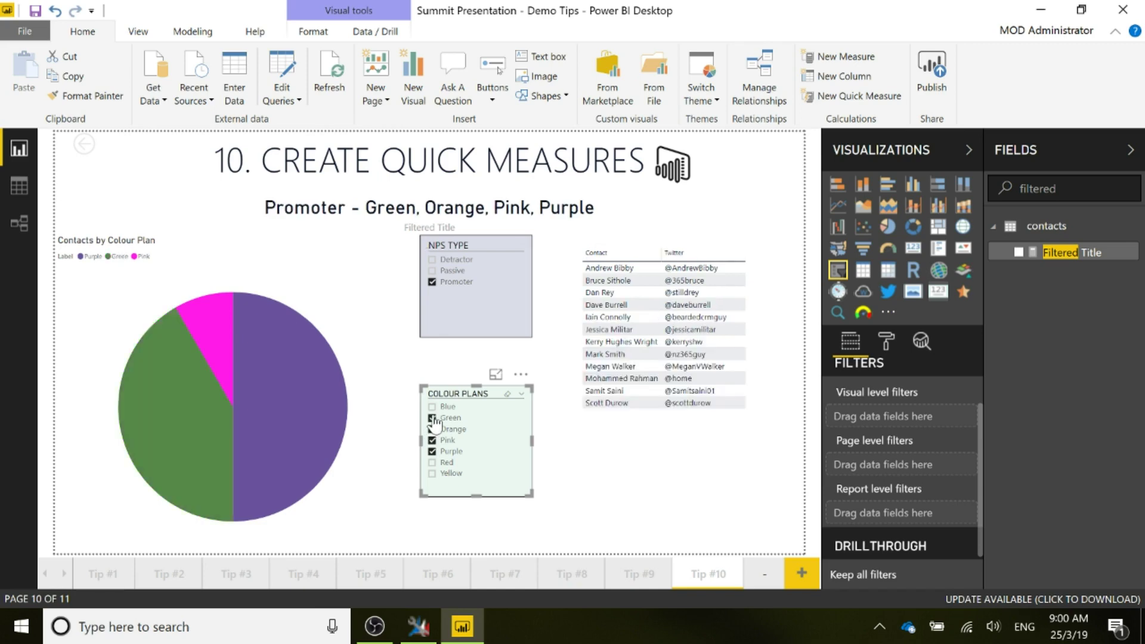
left_click(432, 271)
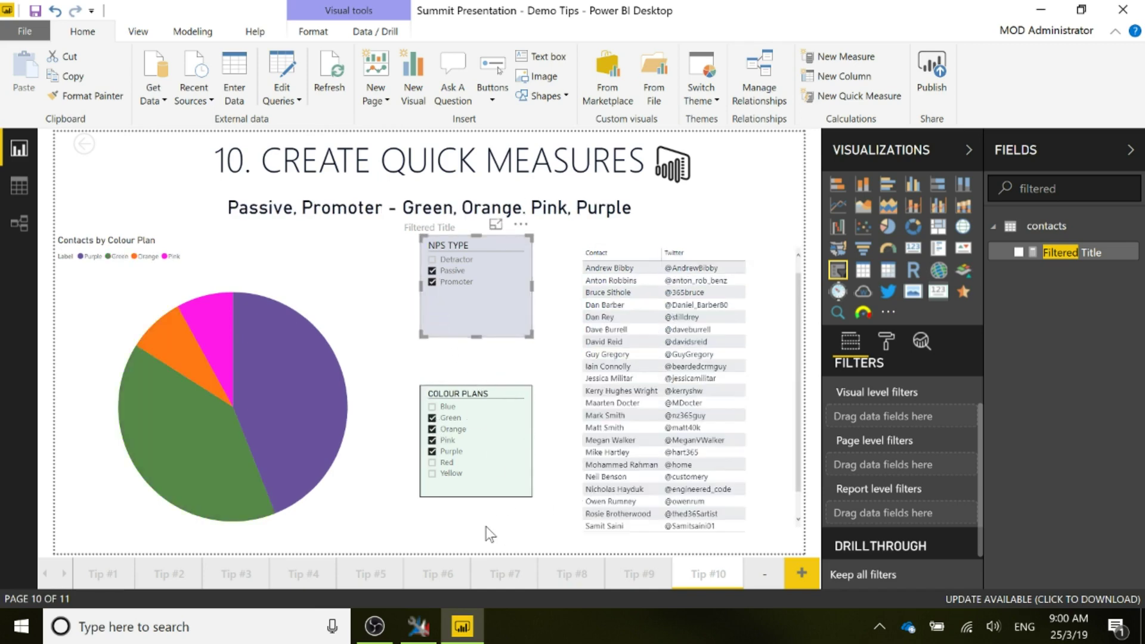